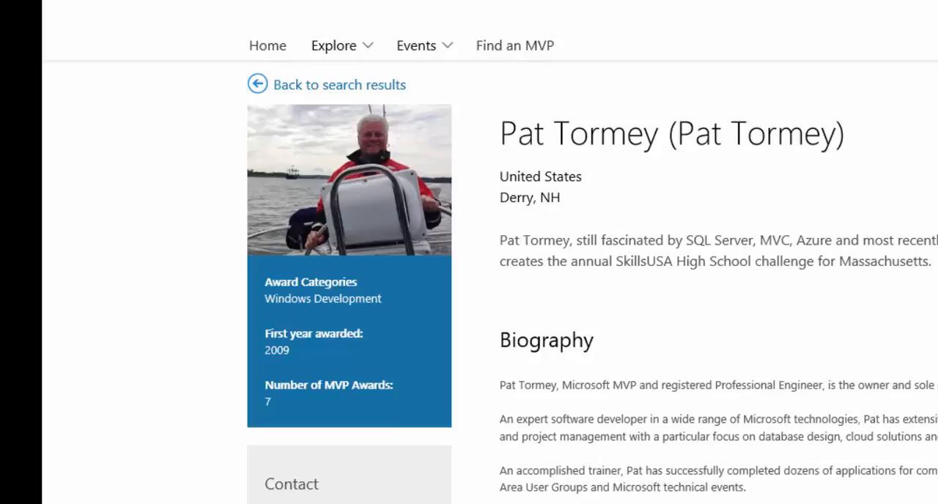
- Switch to the Microsoft Azure portal and look through the full list of available services
left_click(63, 9)
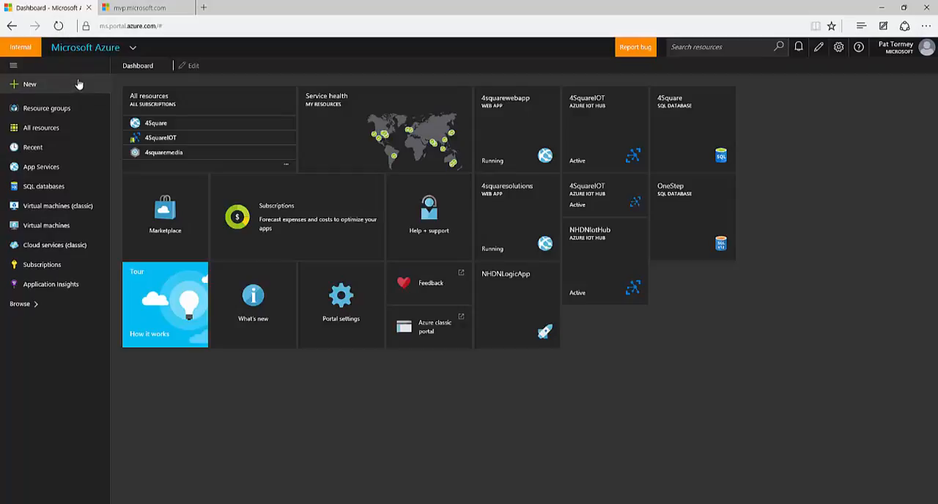
left_click(14, 68)
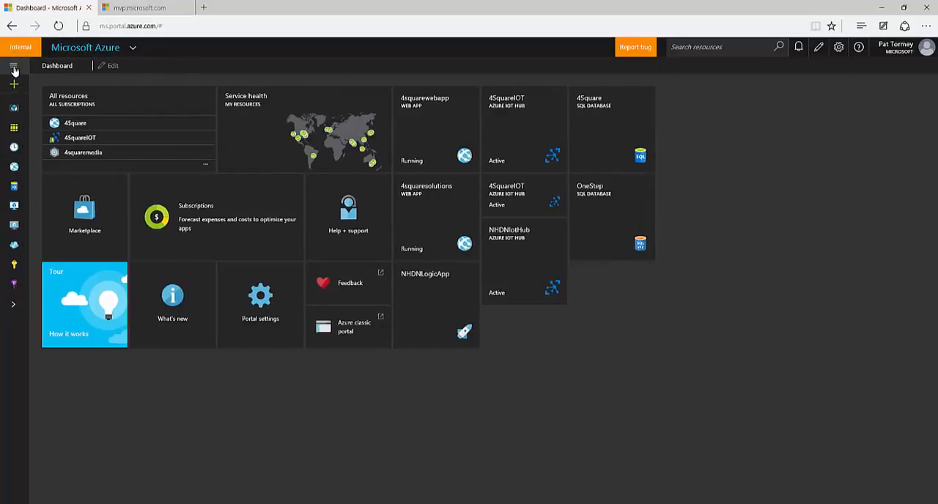
left_click(13, 68)
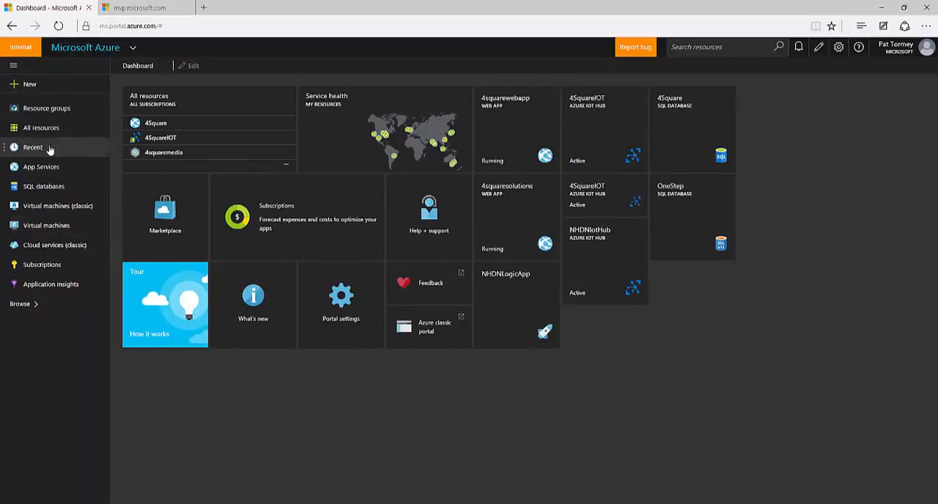
left_click(32, 308)
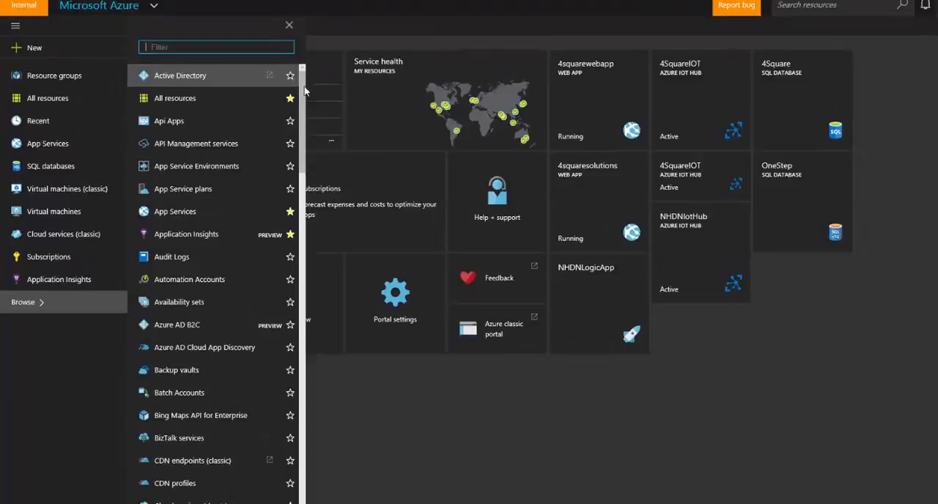
left_click_drag(304, 89, 303, 185)
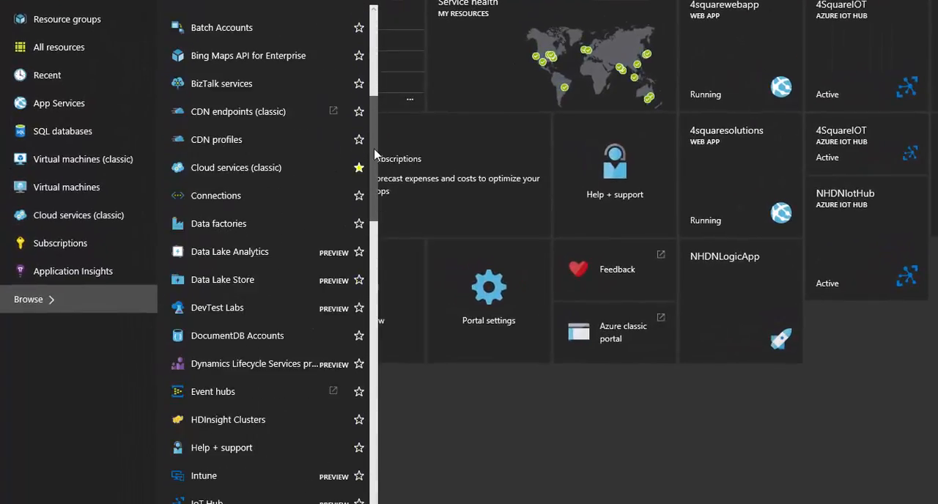
left_click_drag(375, 155, 378, 412)
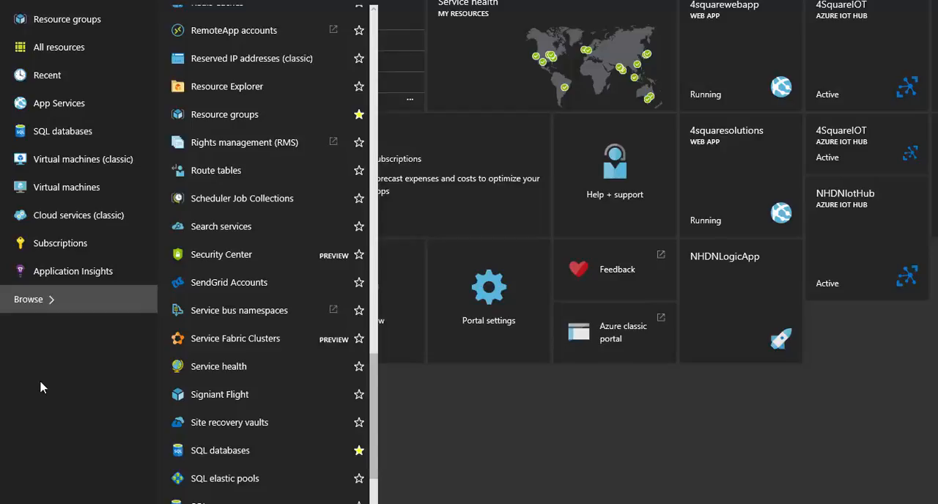
- Start a new SQL database from the SQL databases list and name it 4Square
left_click(57, 138)
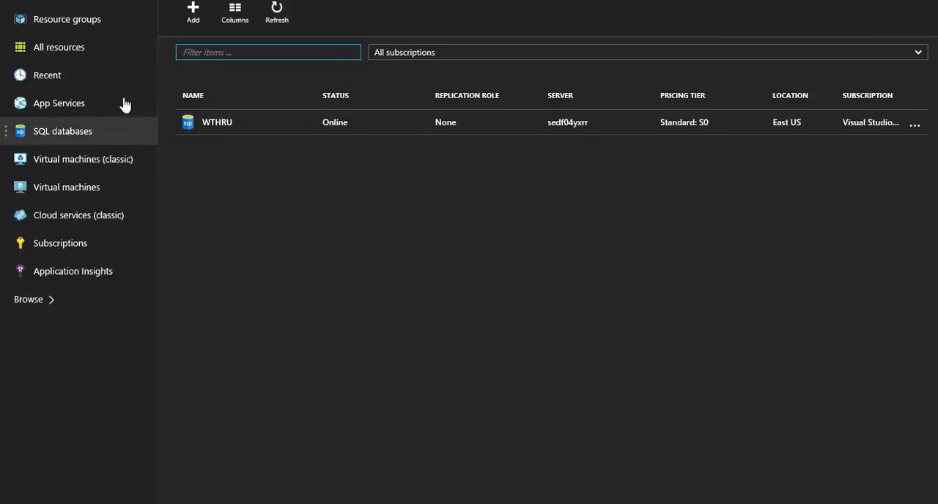
left_click(193, 20)
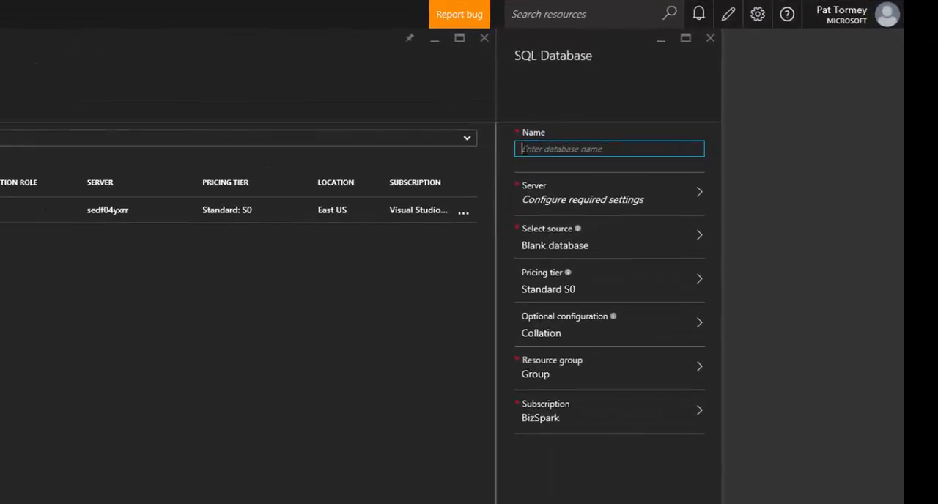
type("4Squa")
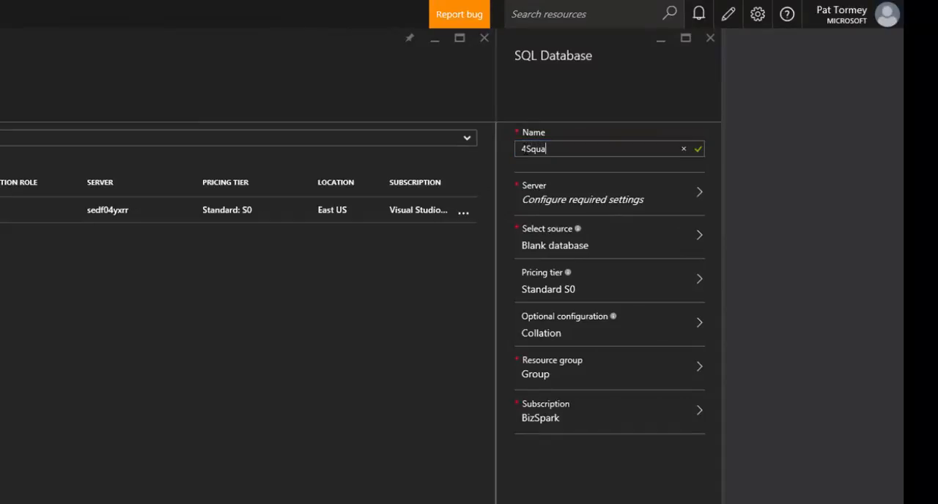
type("re")
- Choose to create a new server for the database and name it 4squaredb
left_click(613, 212)
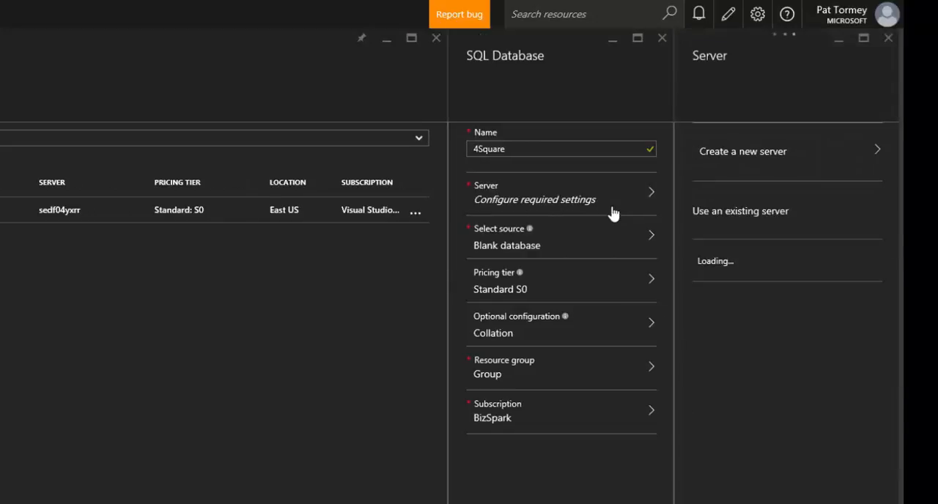
left_click(762, 155)
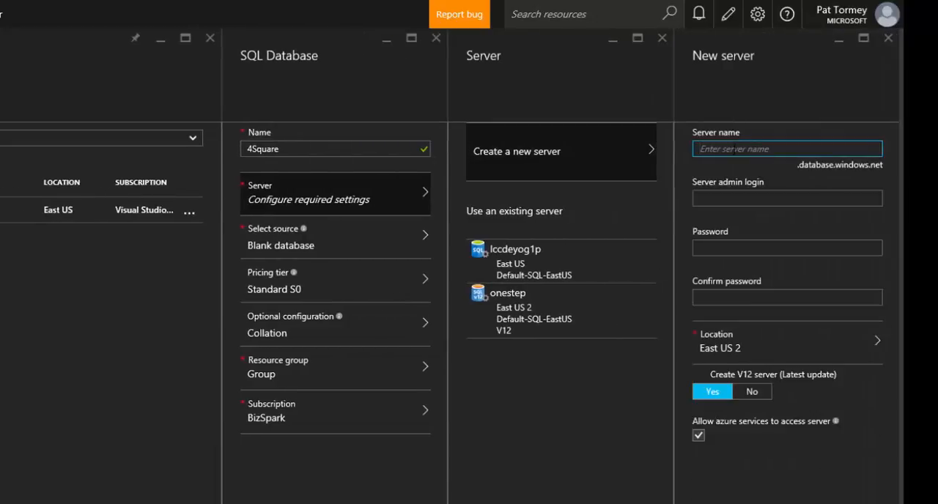
type("4square")
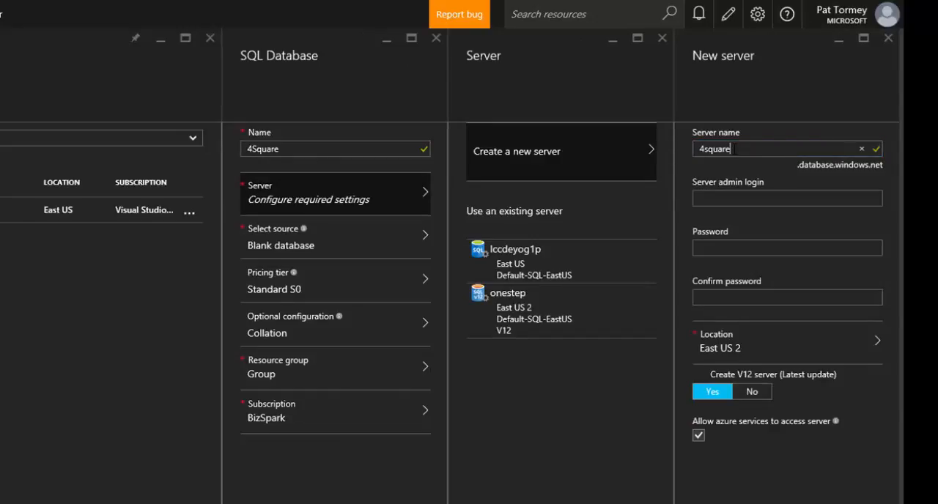
type("db")
left_click_drag(755, 148, 696, 149)
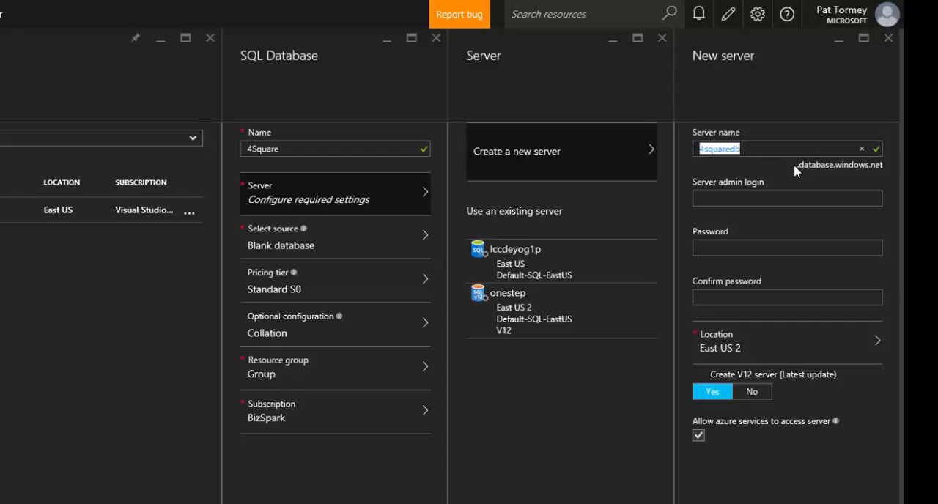
left_click_drag(798, 164, 878, 167)
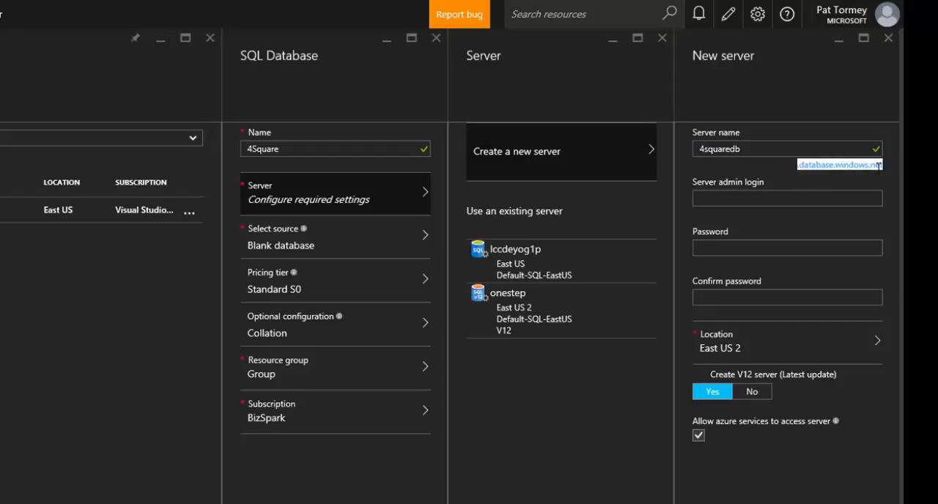
- Enter the server admin login, enter and confirm its password, and accept the new server with location East US 2
left_click(730, 200)
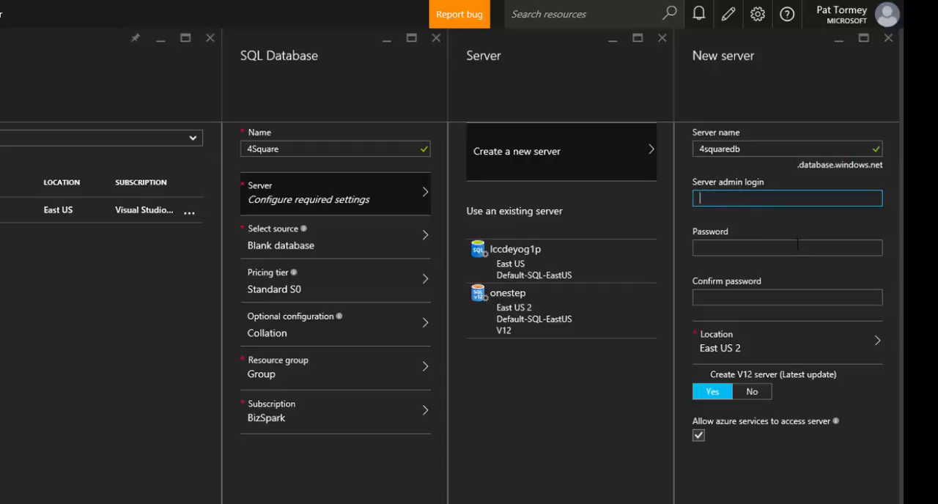
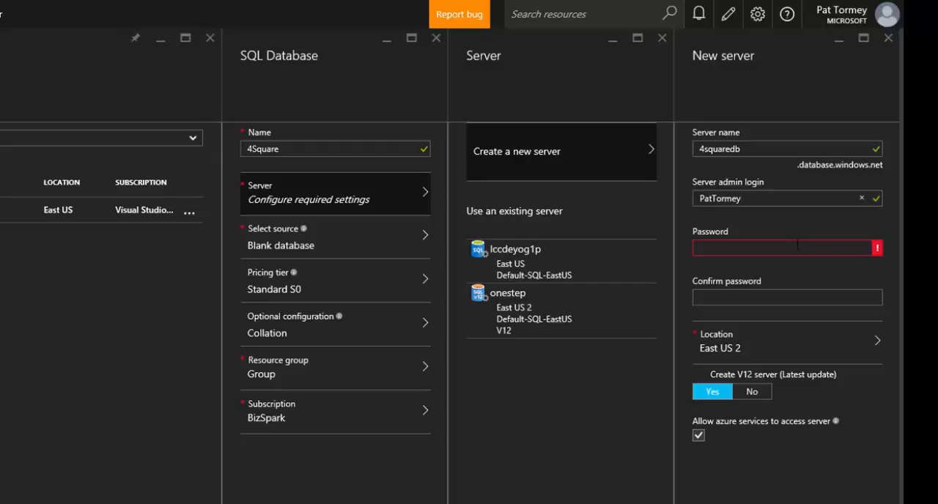
left_click(751, 252)
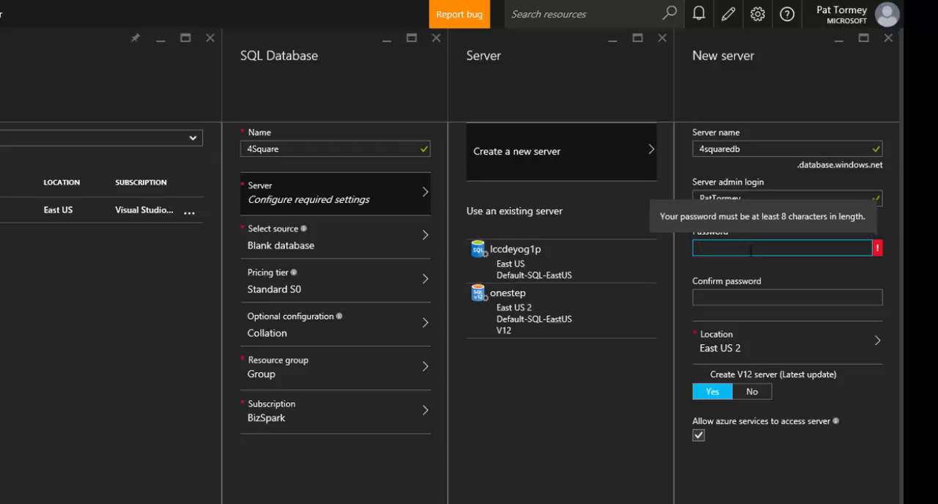
type("••••••")
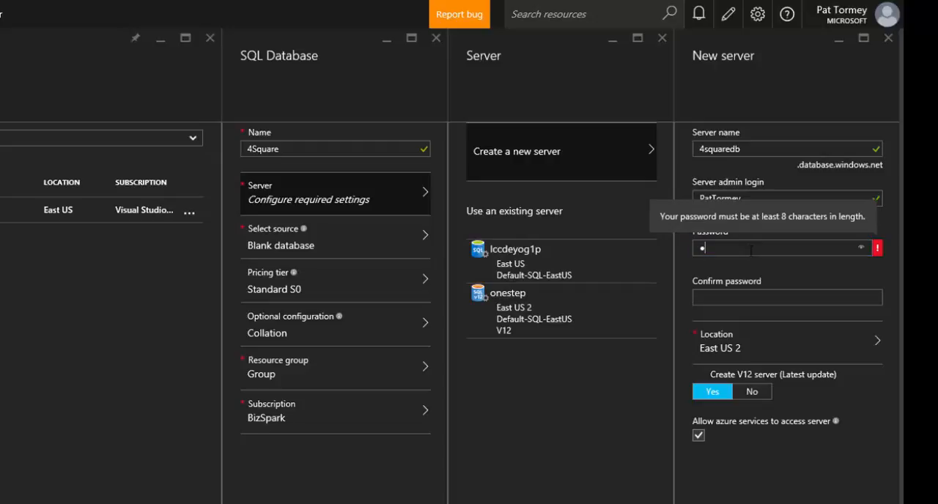
type("••")
left_click(739, 299)
type("•••••")
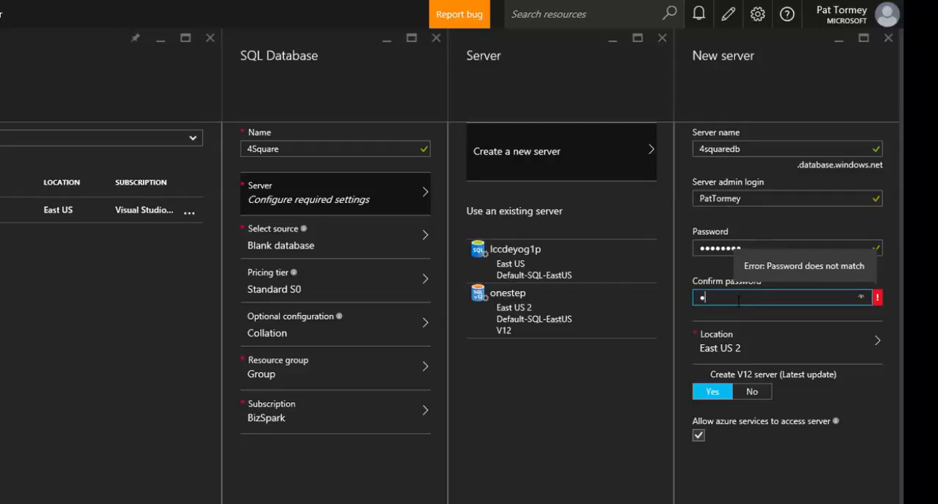
type("•••")
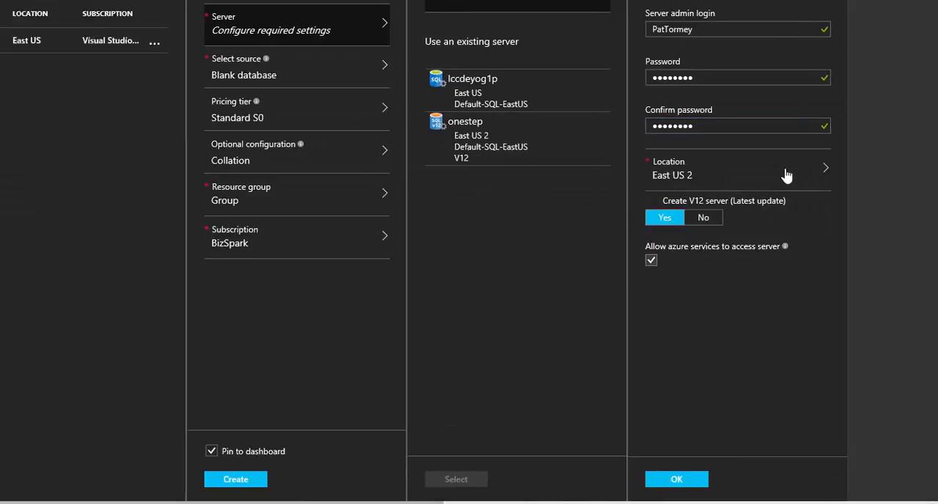
left_click(786, 175)
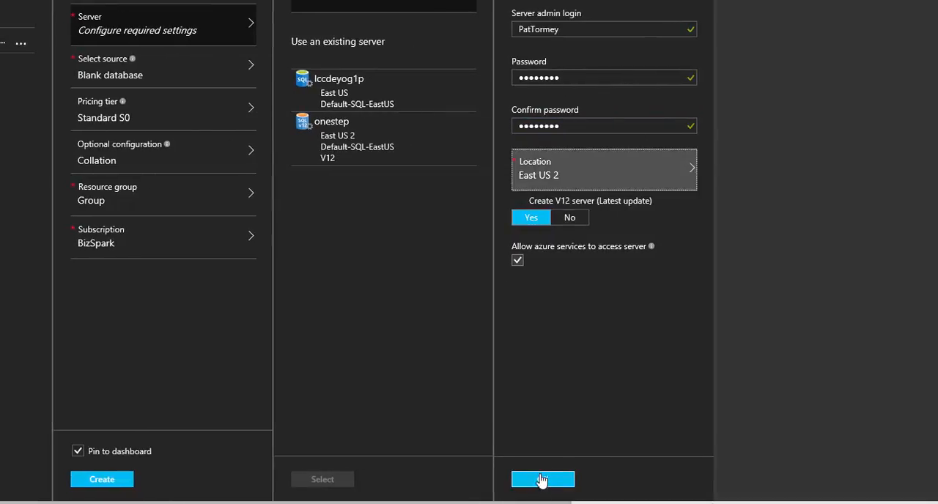
left_click(541, 480)
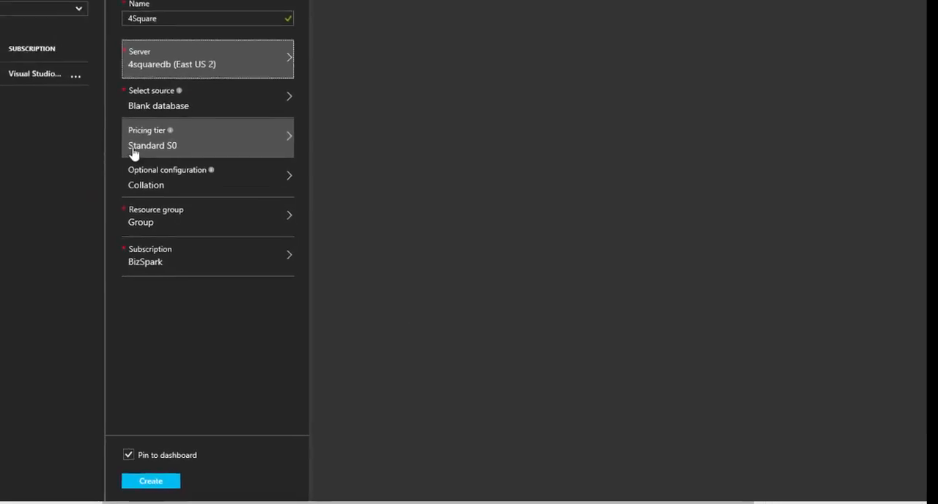
- Examine the pricing tier, collation, resource group and subscription options for the new database
left_click(347, 183)
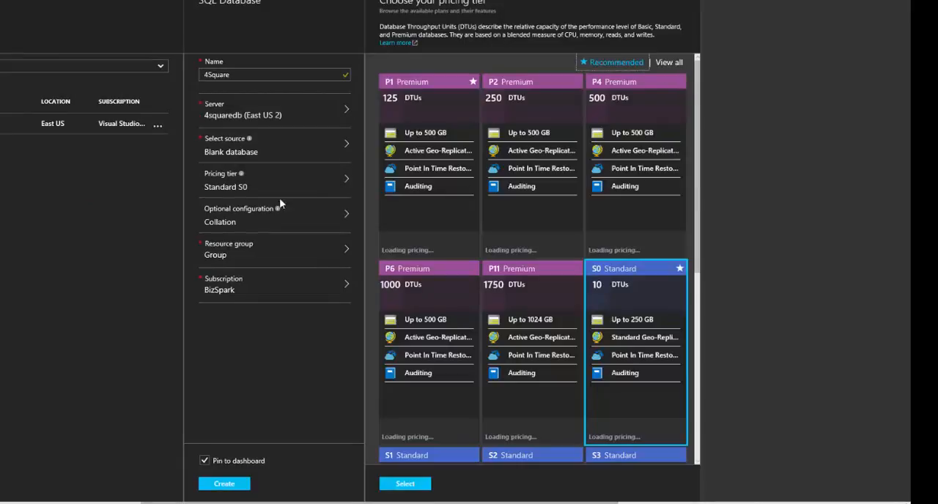
left_click(252, 221)
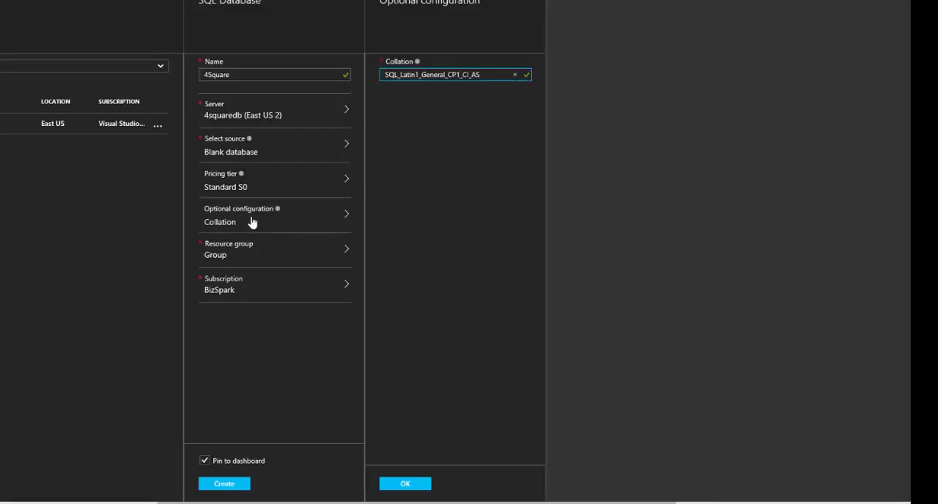
left_click(227, 256)
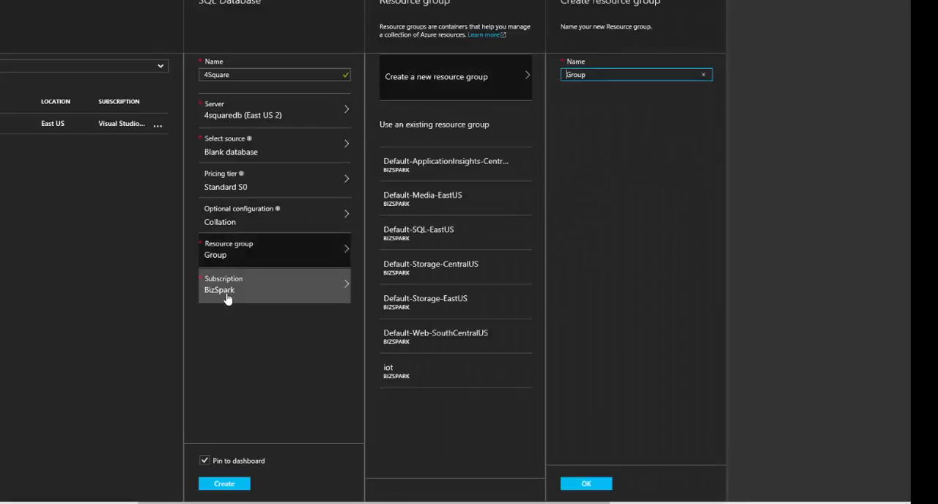
left_click(232, 292)
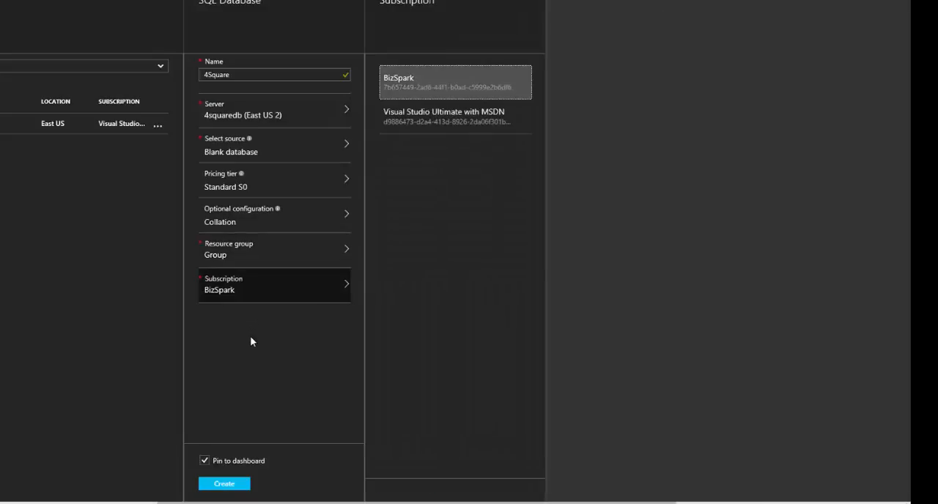
- Create the 4Square database and check the portal notifications for its deployment
left_click(223, 484)
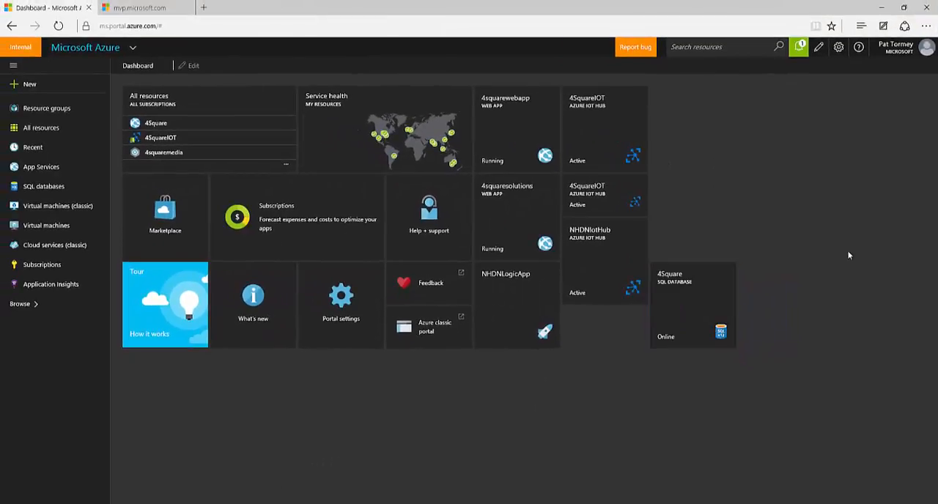
left_click(799, 53)
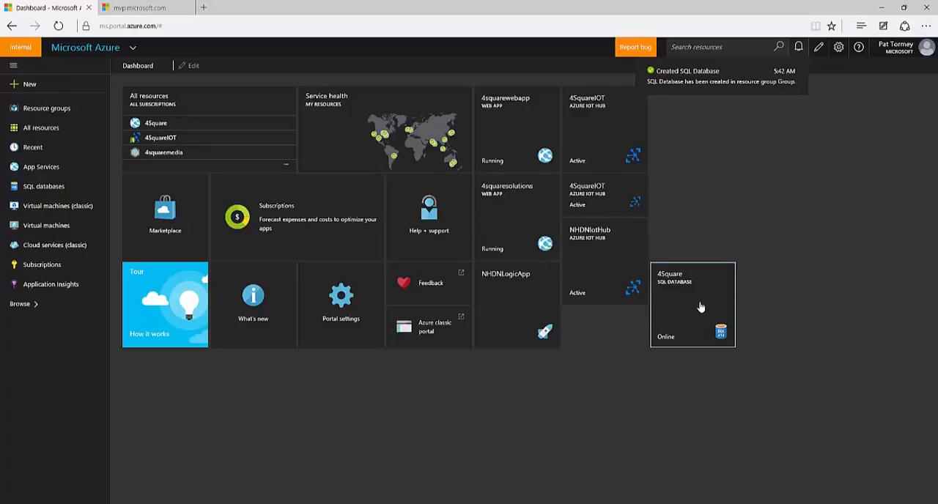
- Open the 4Square database, go to its 4squaredb server, and open that server's firewall settings
mouse_move(699, 302)
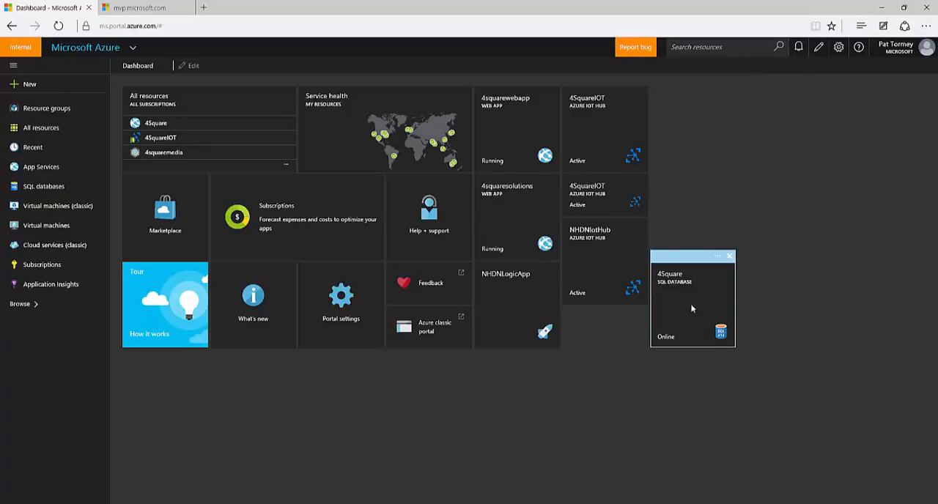
left_click(692, 310)
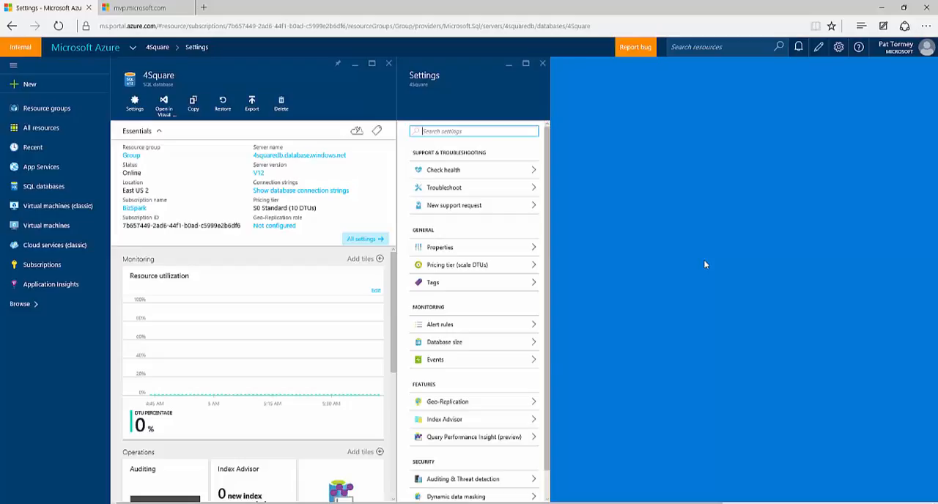
left_click(310, 161)
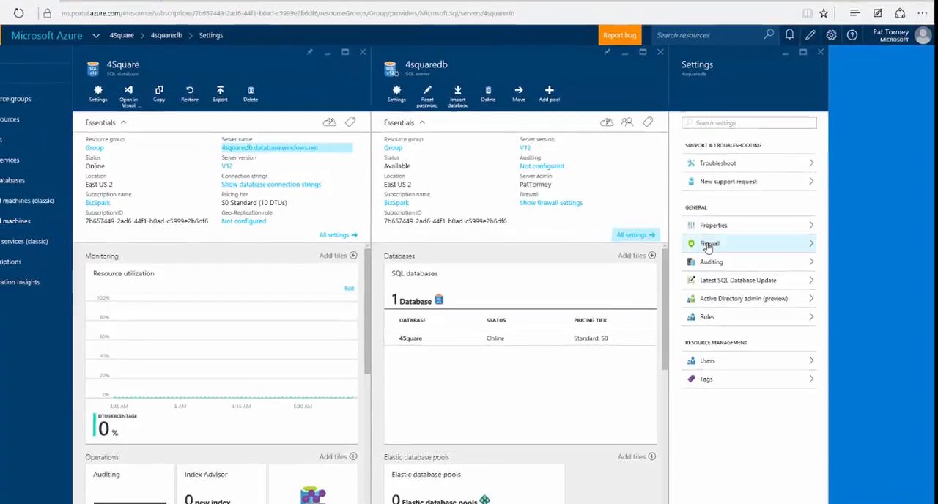
left_click(722, 248)
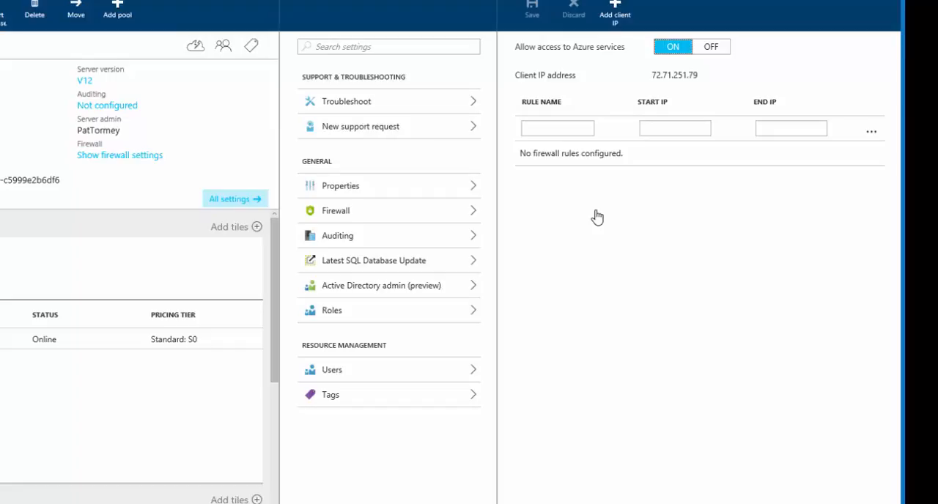
- Add a firewall rule named DerryNH using the client IP address as both the start IP and end IP
left_click(539, 129)
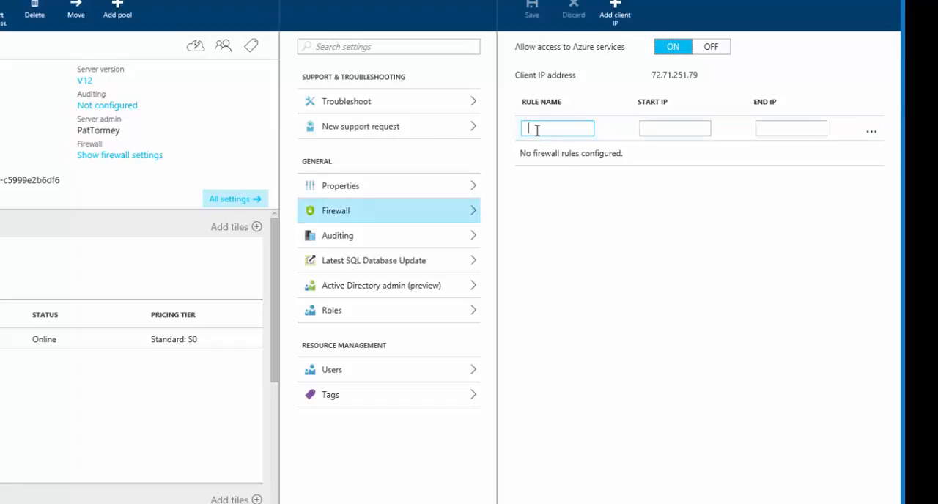
type("Darry")
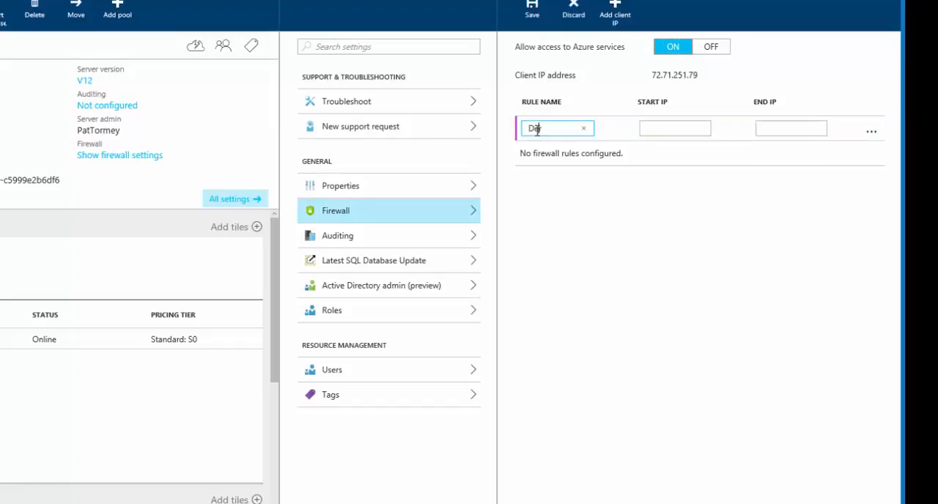
type("NH")
left_click(539, 129)
key("BackSpace")
type("e")
left_click(649, 129)
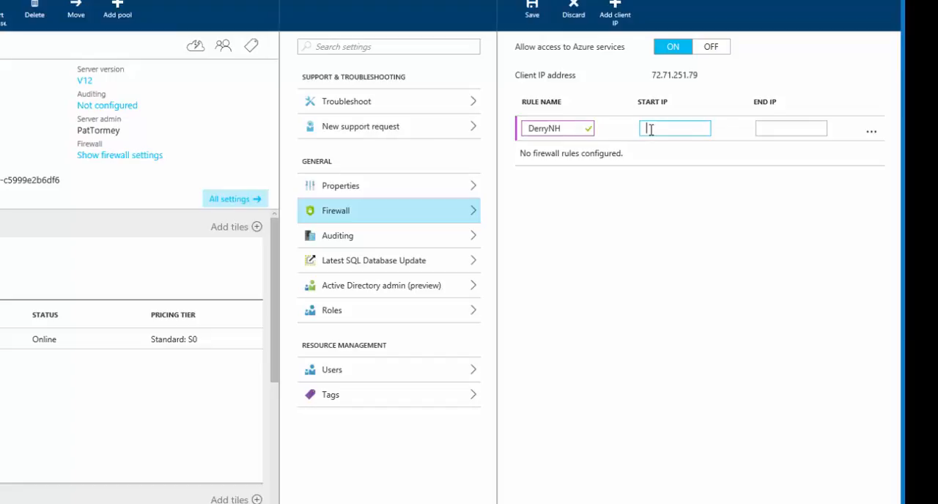
type("72.71.251.79")
left_click(769, 129)
type("72.71.251.79")
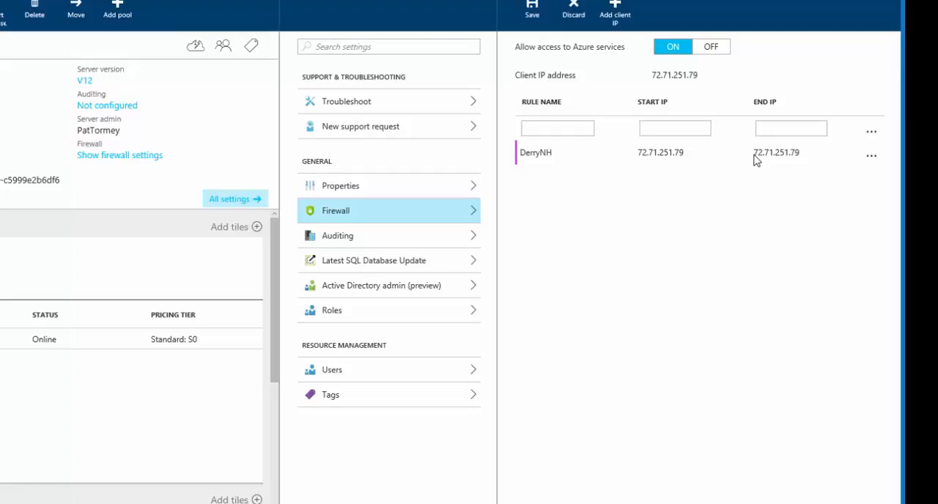
left_click(756, 157)
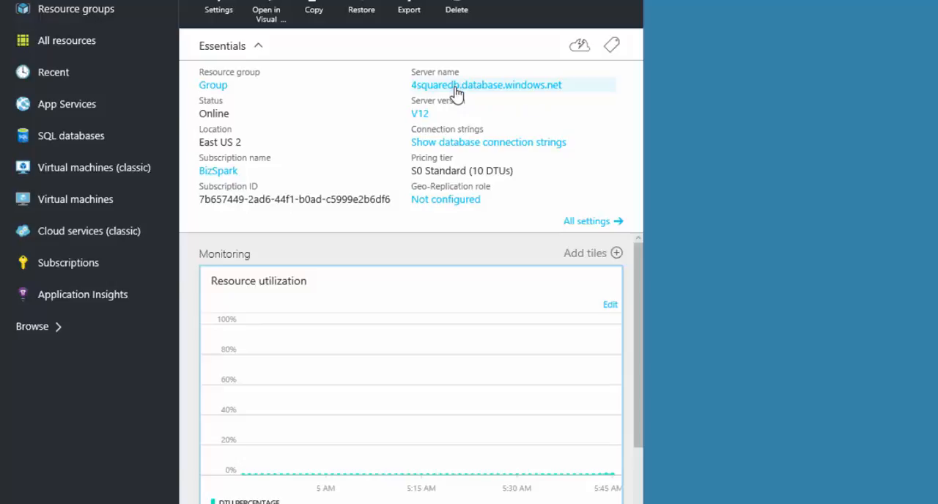
- Show the 4Square database connection strings, copy the ADO.NET string, and close the connection strings view
left_click(458, 143)
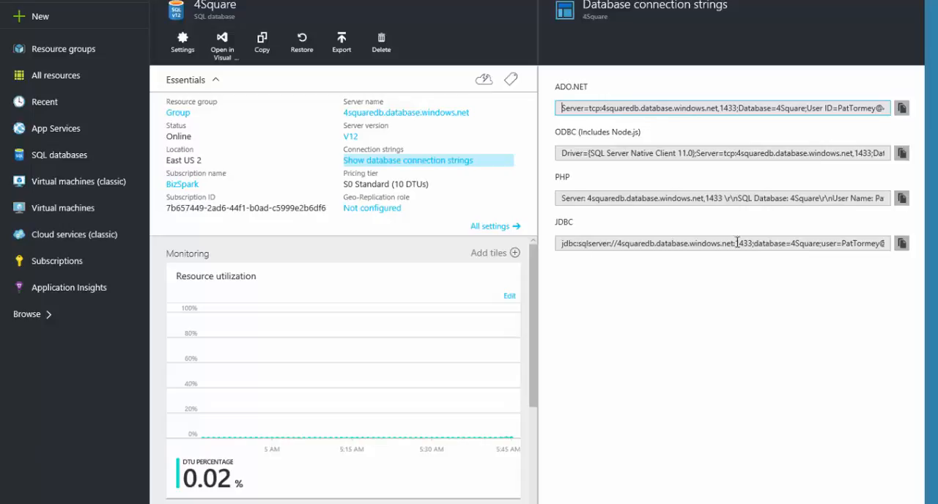
left_click(902, 109)
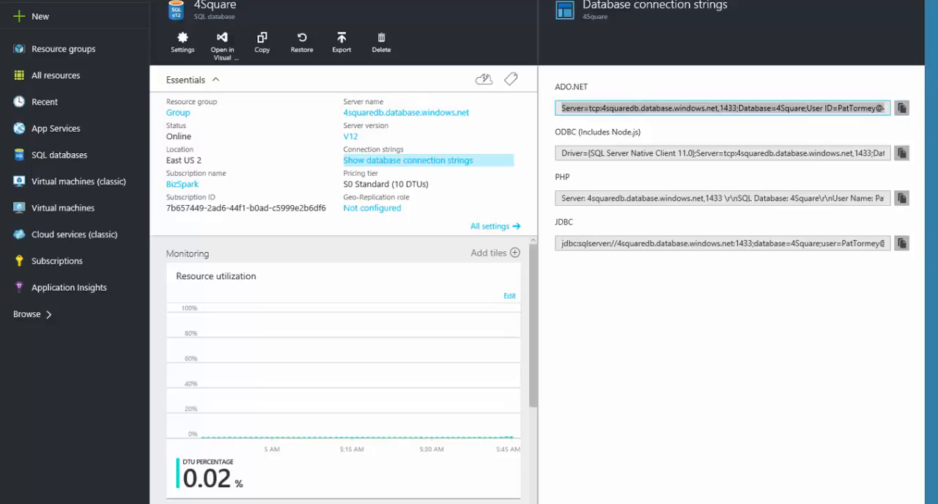
left_click(821, 153)
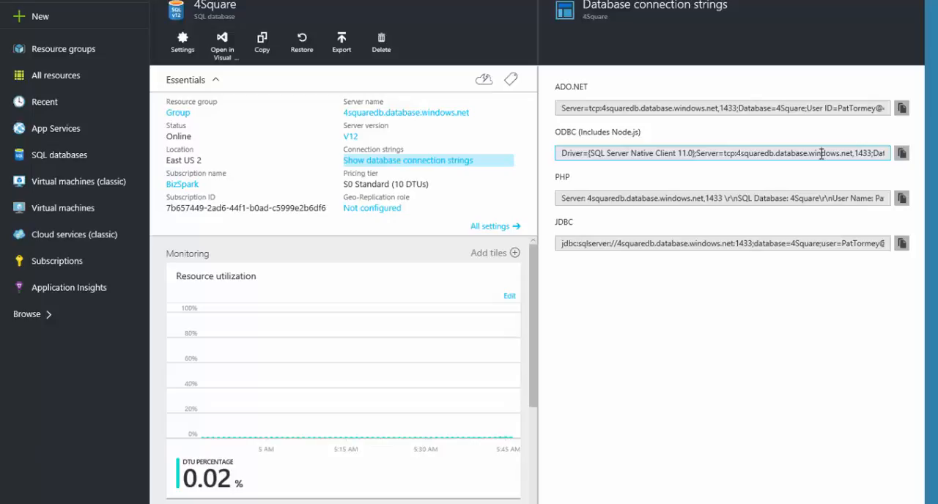
left_click(914, 1)
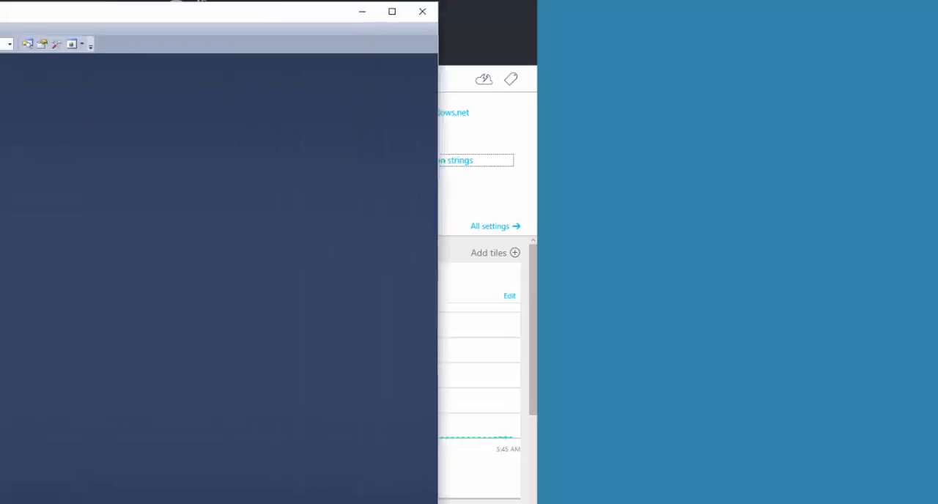
- Switch to SQL Server Management Studio, maximize its window, and select the Tables folder of the local northwind database
left_click_drag(0, 7, 379, 15)
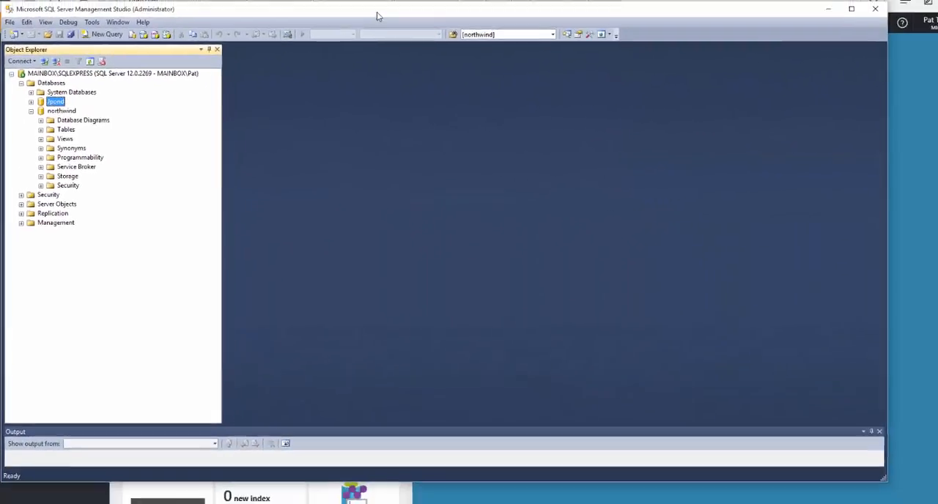
double_click(352, 29)
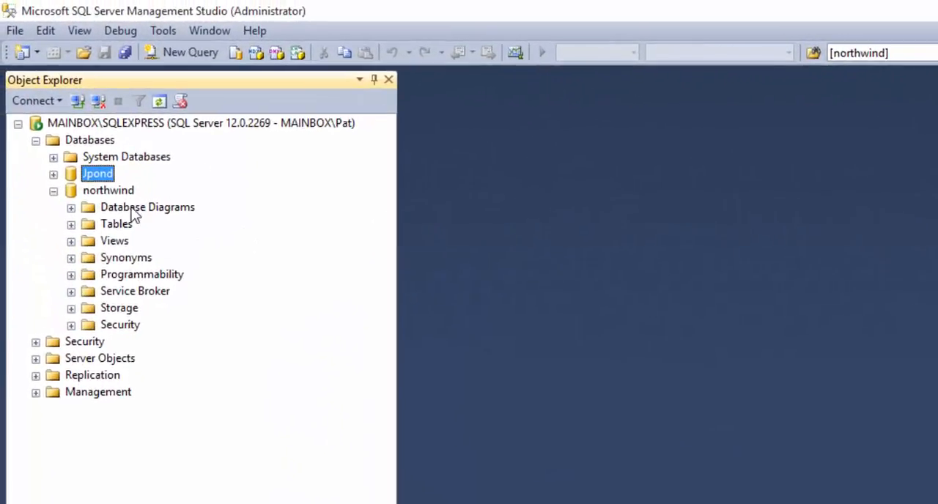
left_click(108, 192)
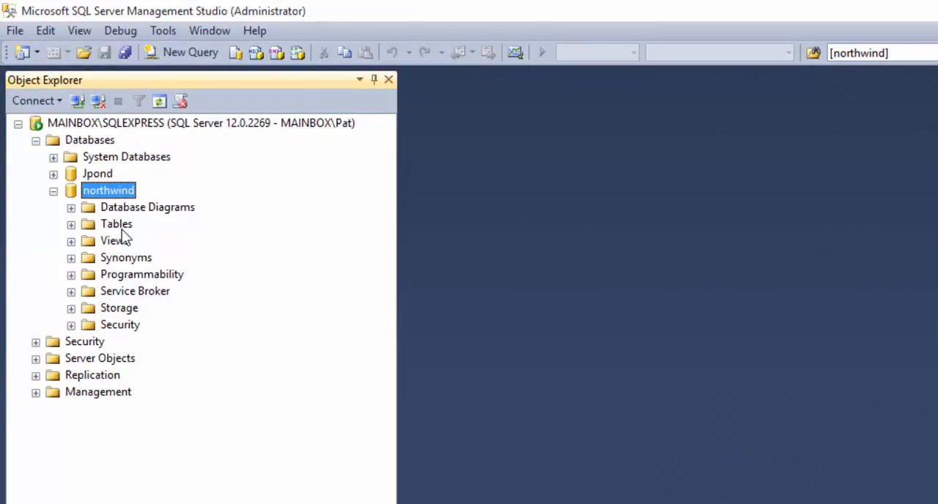
left_click(119, 225)
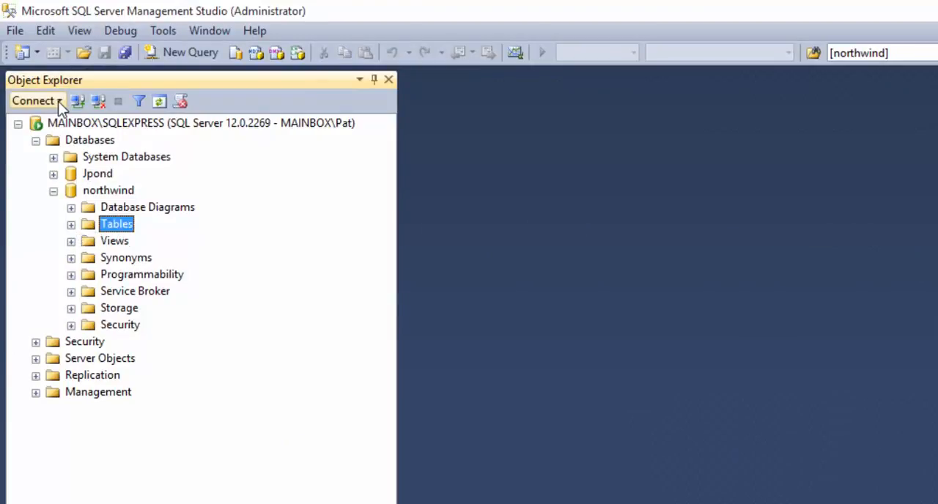
- Set up a new Database Engine connection to 4squaredb.database.windows.net with SQL Server Authentication
left_click(59, 101)
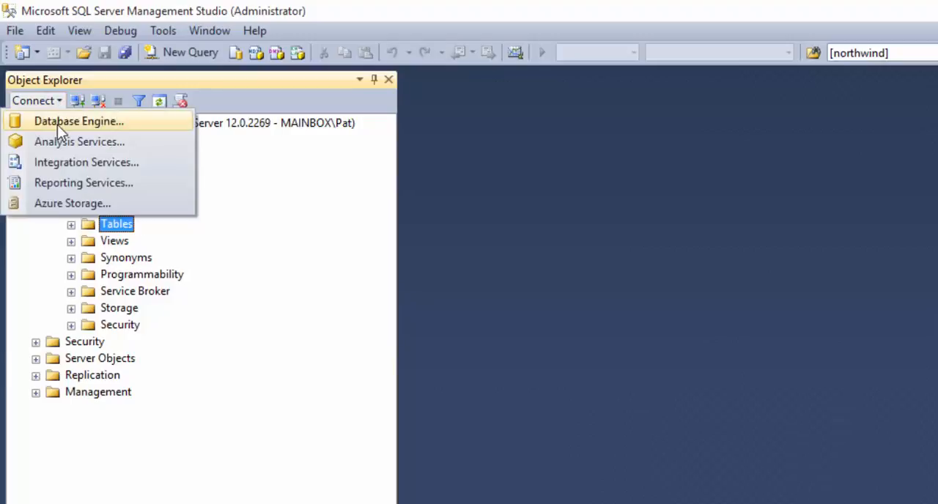
left_click(57, 124)
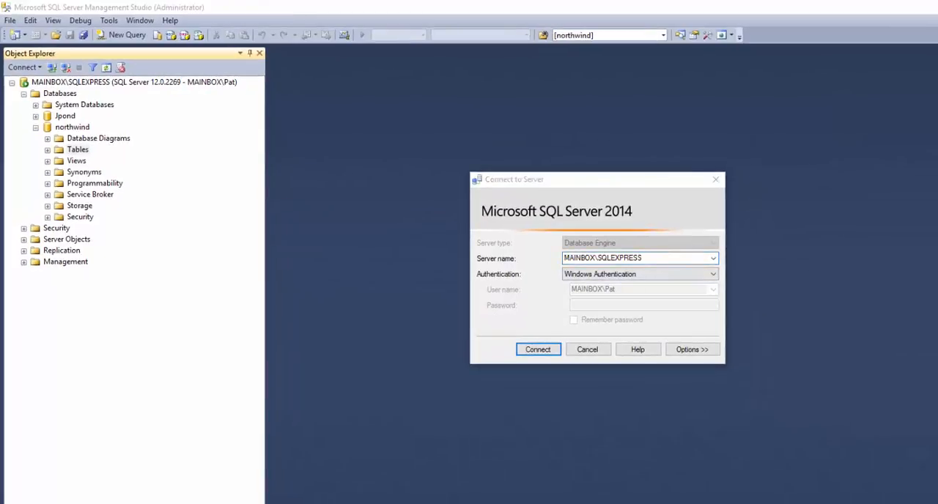
left_click(540, 262)
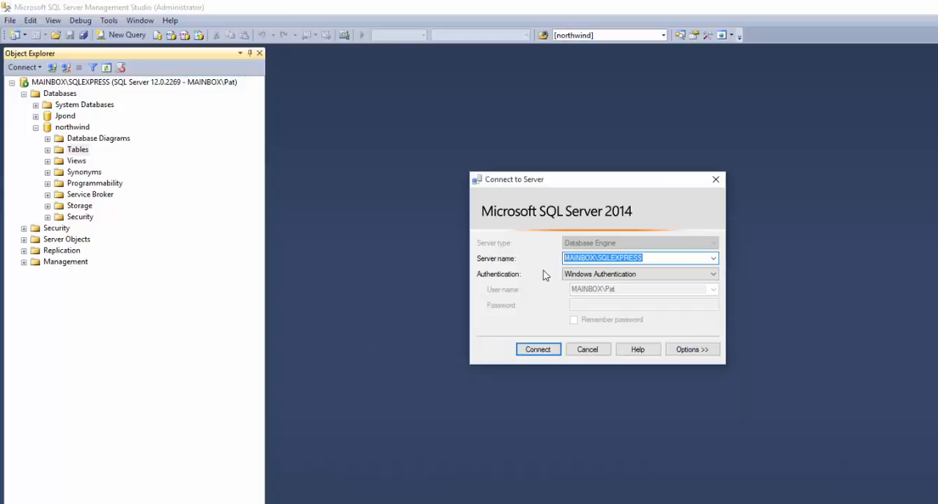
key("ctrl+v")
left_click(714, 275)
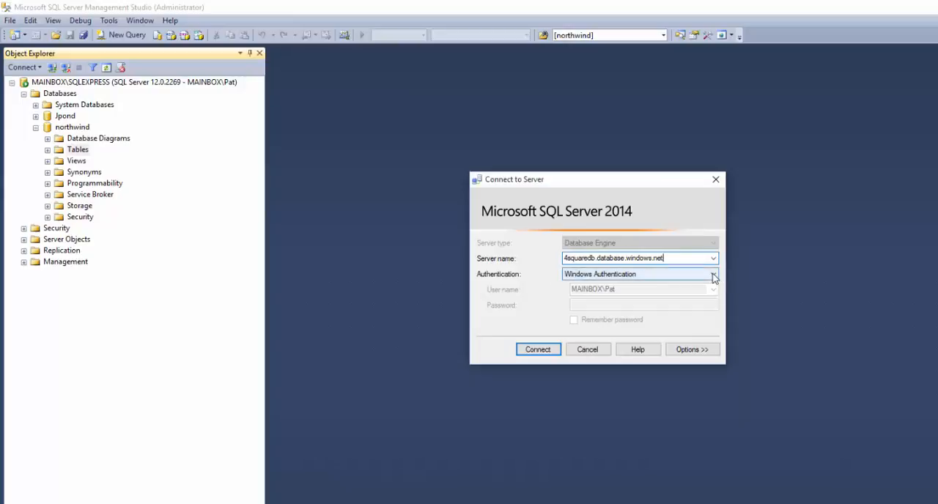
left_click(643, 294)
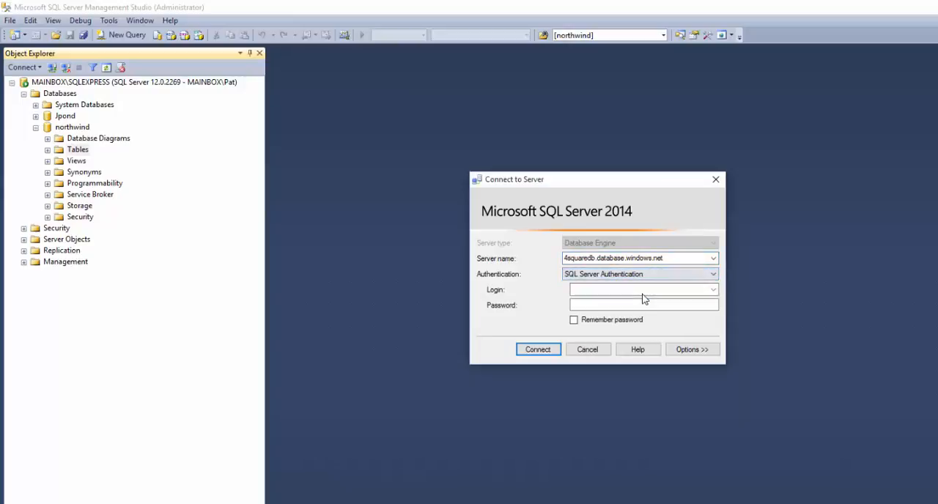
- Enter the server admin login and its password, enable remembering the password, and connect to the server
left_click(599, 291)
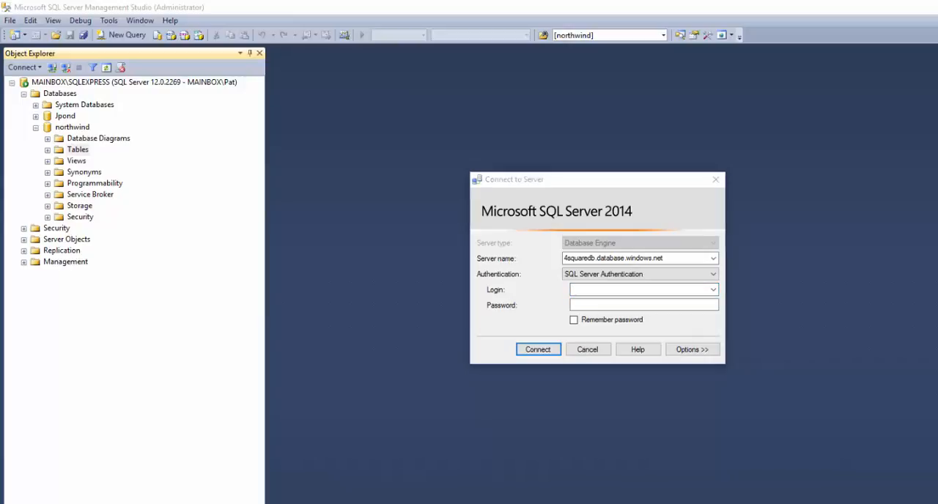
left_click(578, 291)
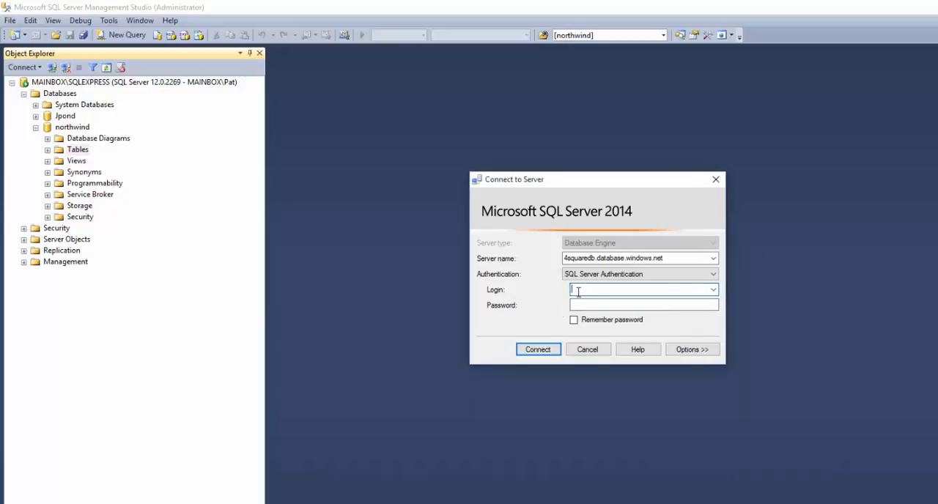
key("ctrl+v")
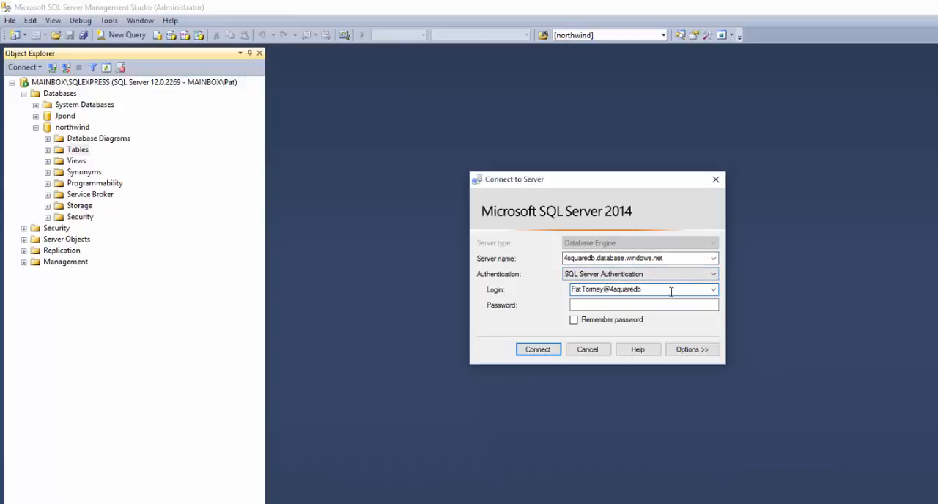
left_click(583, 307)
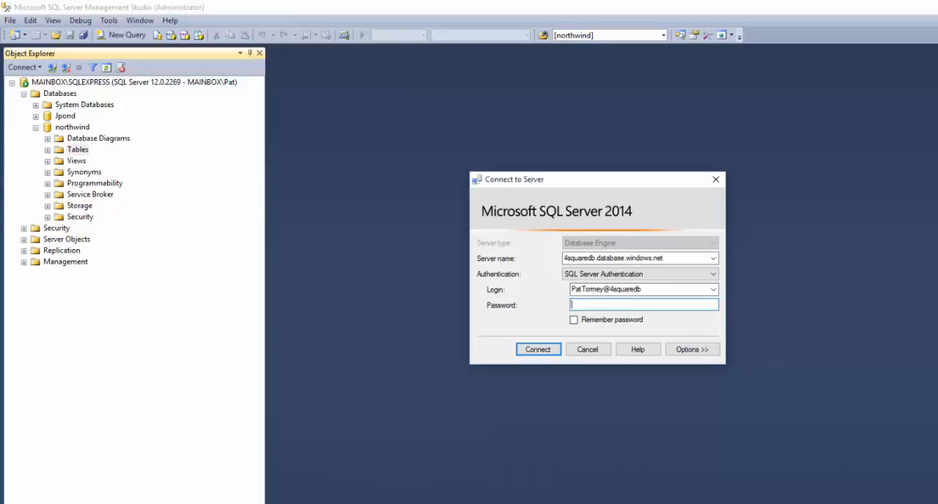
type("*********")
left_click(573, 321)
left_click(538, 350)
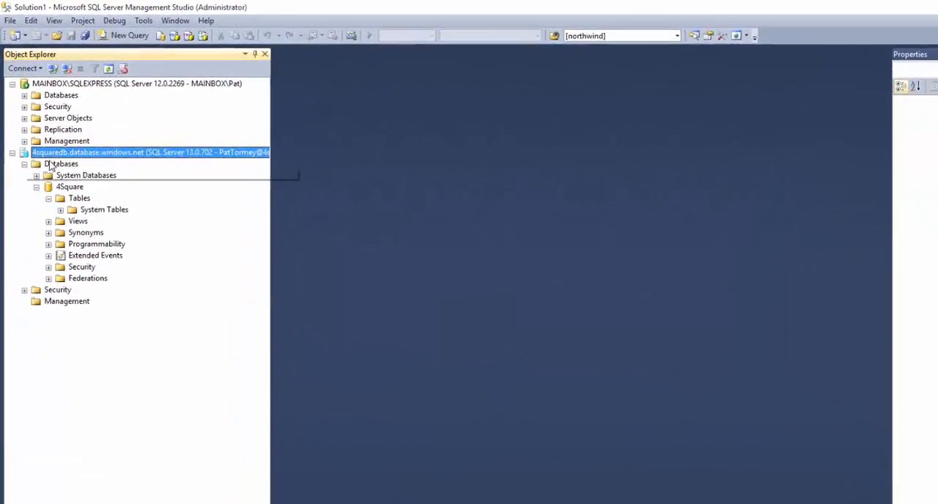
- Examine the connected Azure server and the 4Square database's object tree
left_click(73, 188)
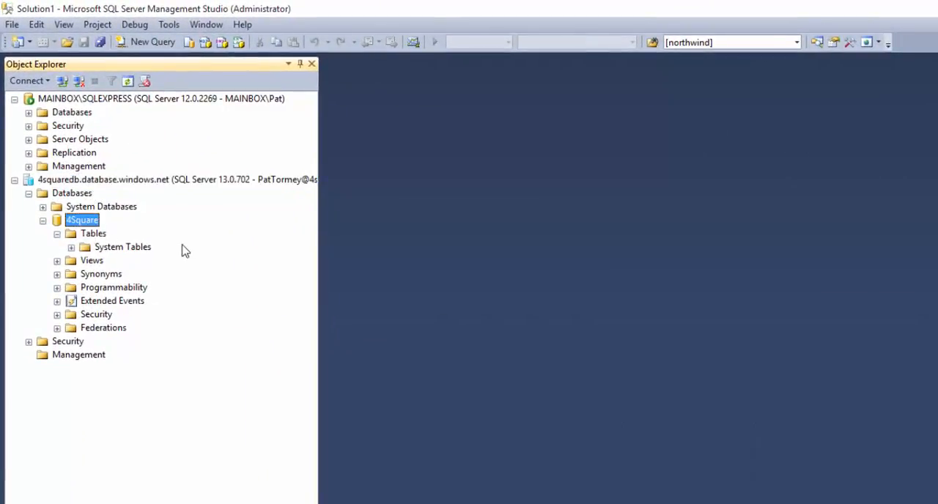
left_click(142, 184)
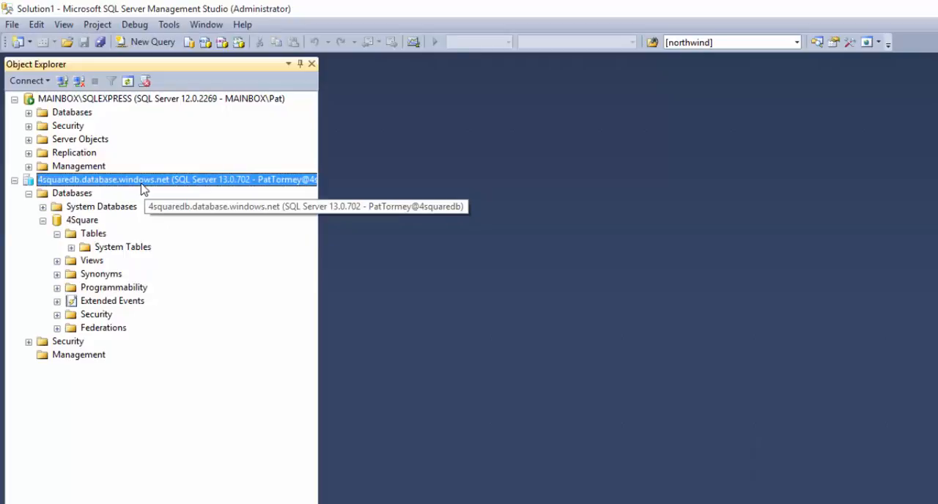
left_click(85, 224)
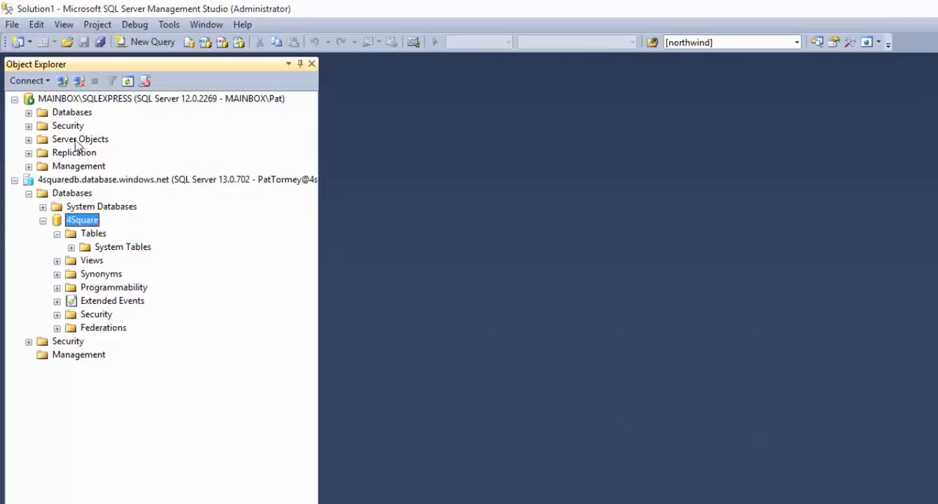
- Expand the local server's databases and view the design of northwind's dbo.Contacts table, closing the design again
left_click(74, 114)
left_click(29, 113)
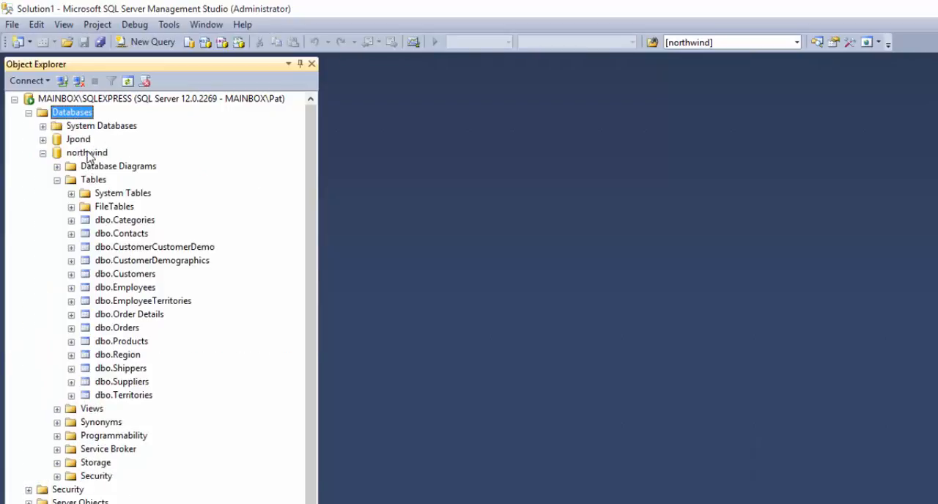
right_click(118, 234)
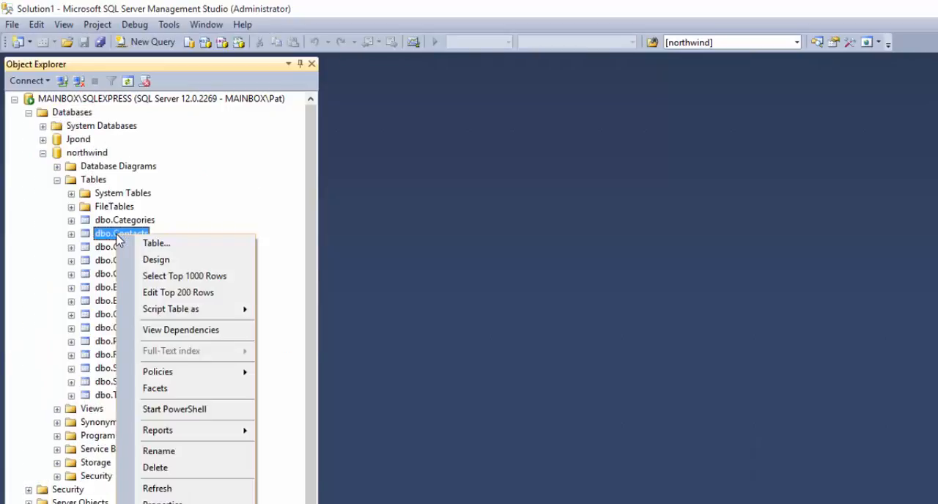
left_click(156, 260)
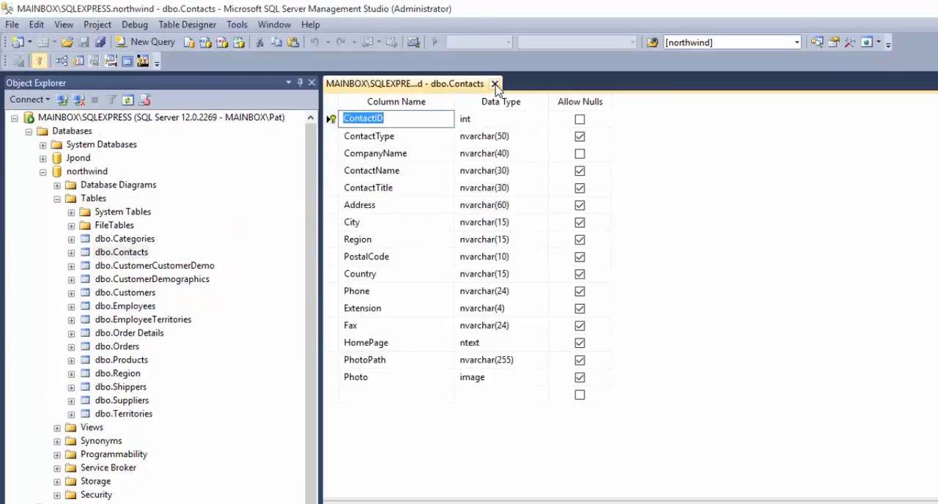
left_click(494, 83)
- Dismiss the commands for dbo.Contacts and collapse the northwind database's Tables folder
right_click(113, 242)
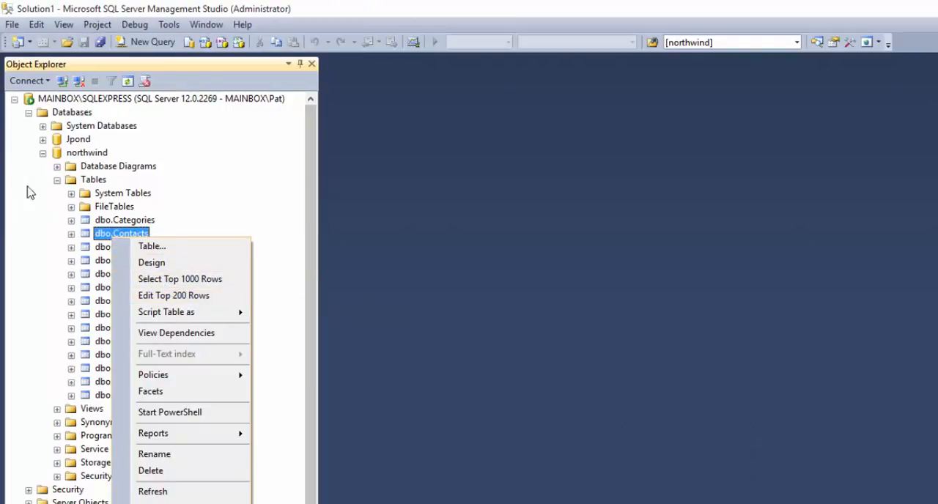
left_click(56, 181)
left_click(57, 181)
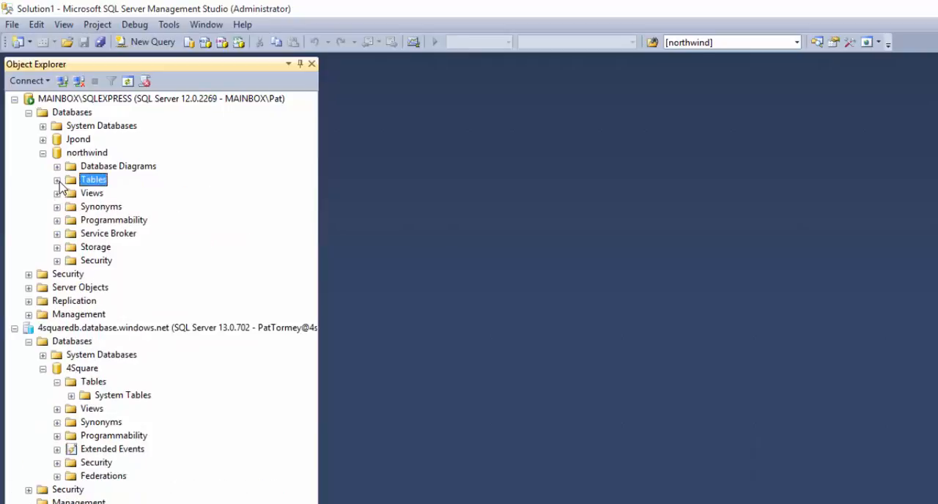
- View the script template for creating a new table in the 4Square database, closing it again
left_click(96, 384)
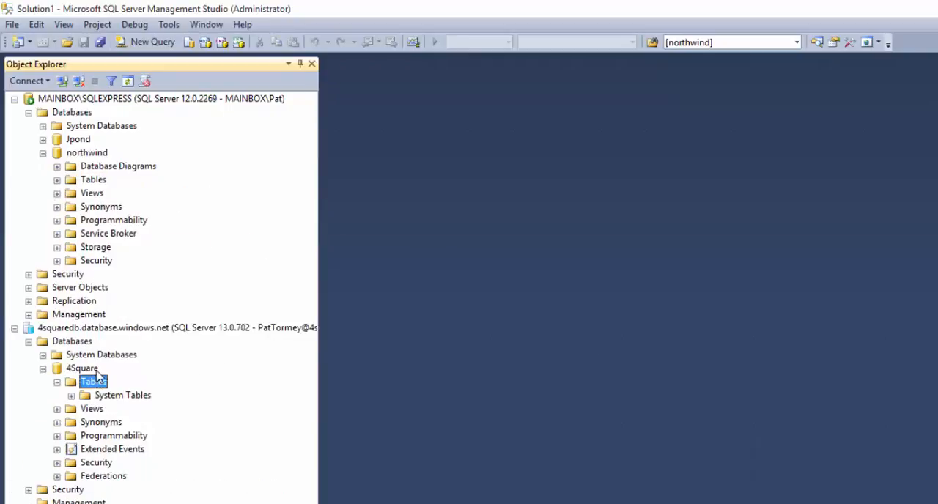
right_click(94, 384)
mouse_move(140, 391)
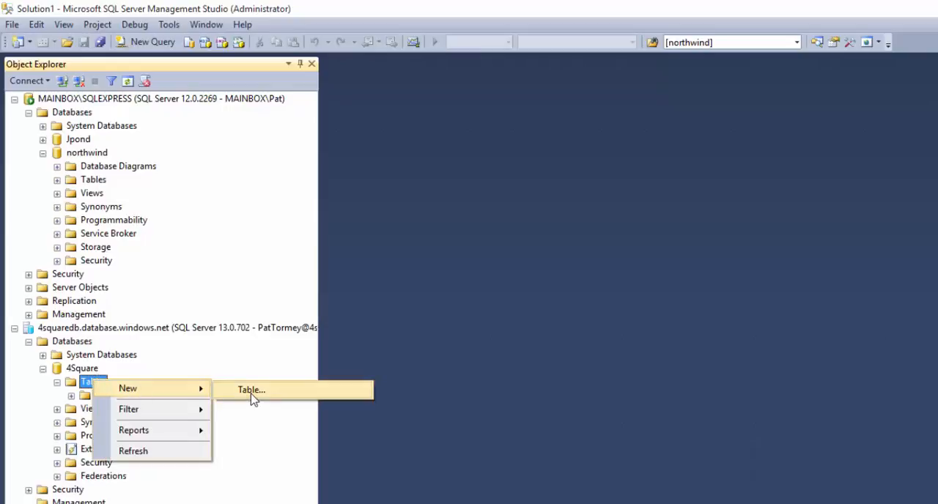
left_click(252, 391)
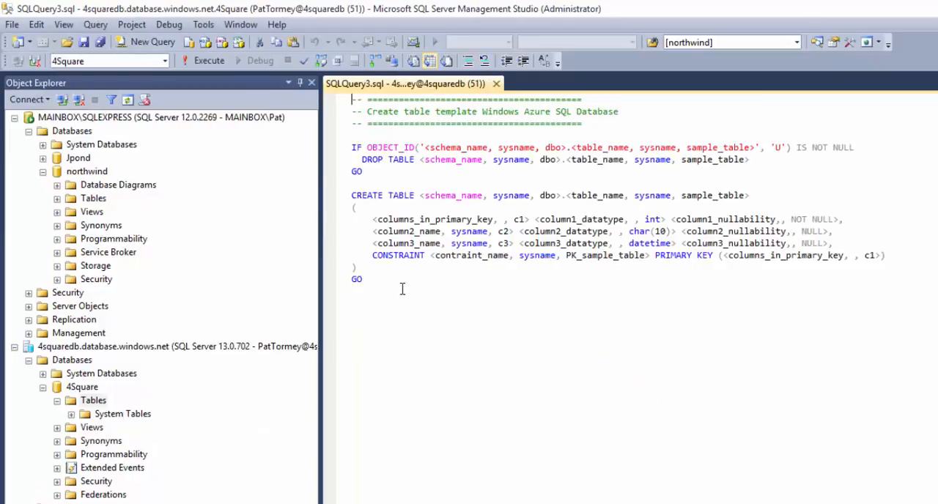
left_click(498, 86)
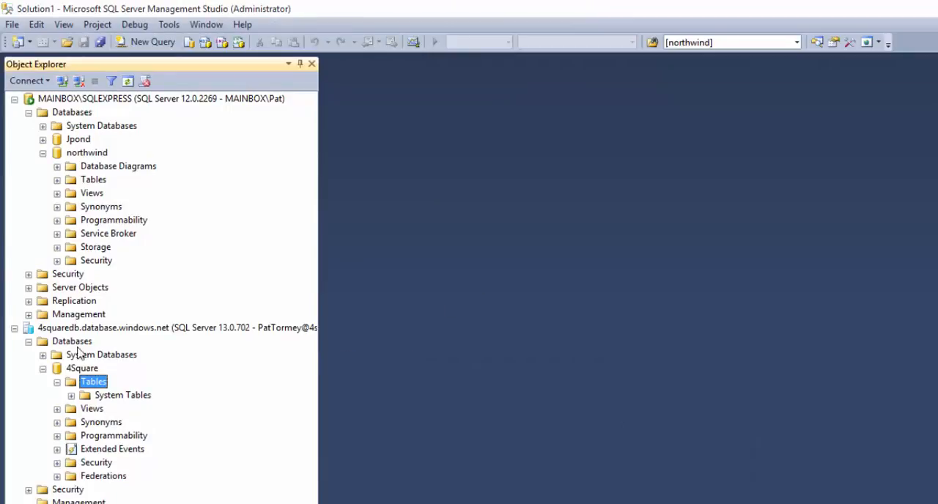
- Script the local northwind database as CREATE to the clipboard
left_click(79, 112)
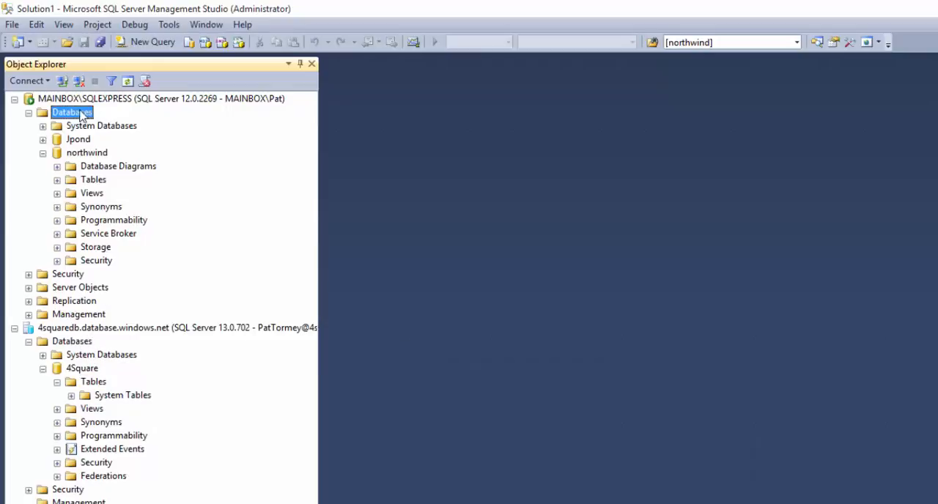
left_click(92, 154)
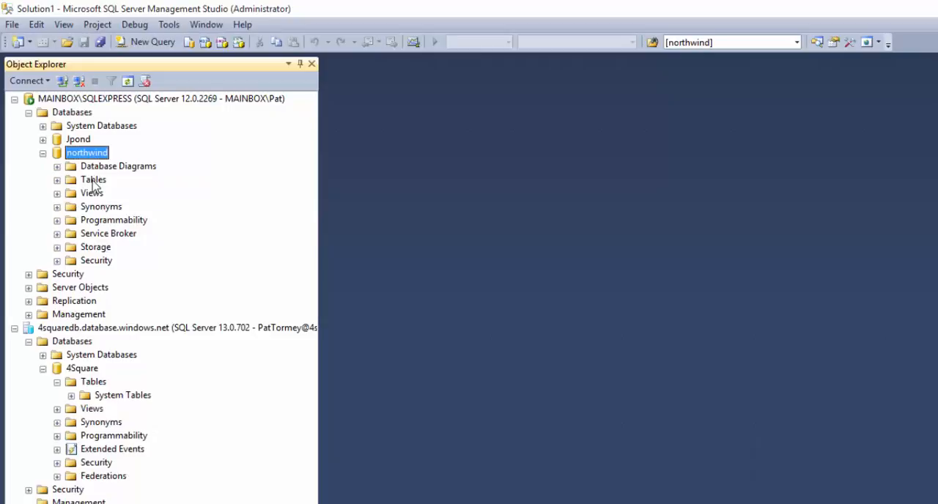
left_click(90, 181)
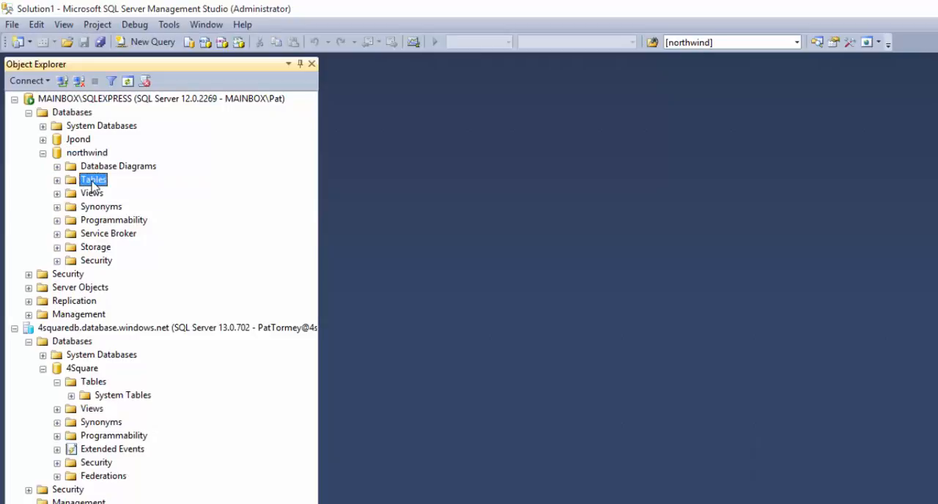
right_click(96, 155)
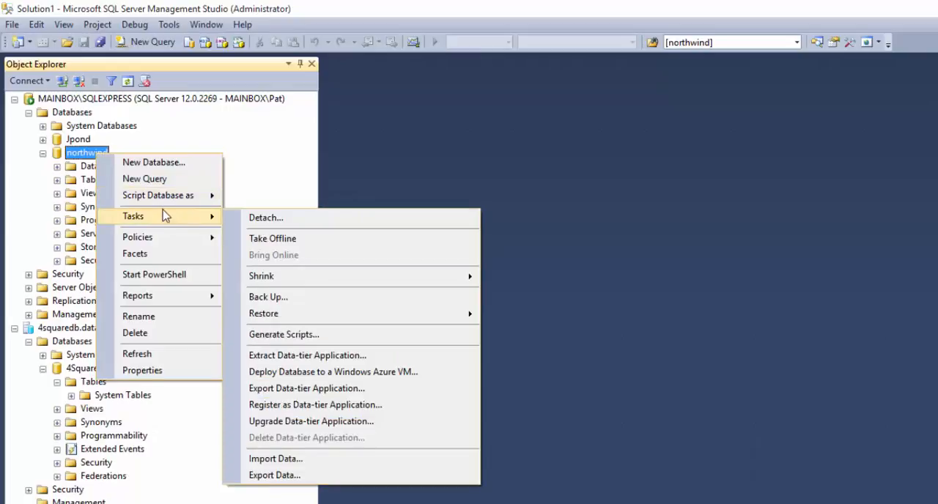
mouse_move(166, 203)
mouse_move(249, 201)
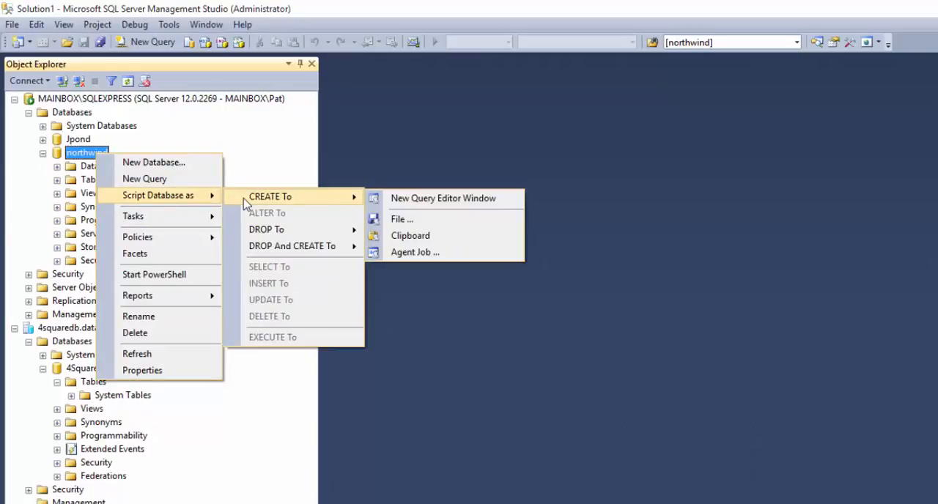
left_click(413, 238)
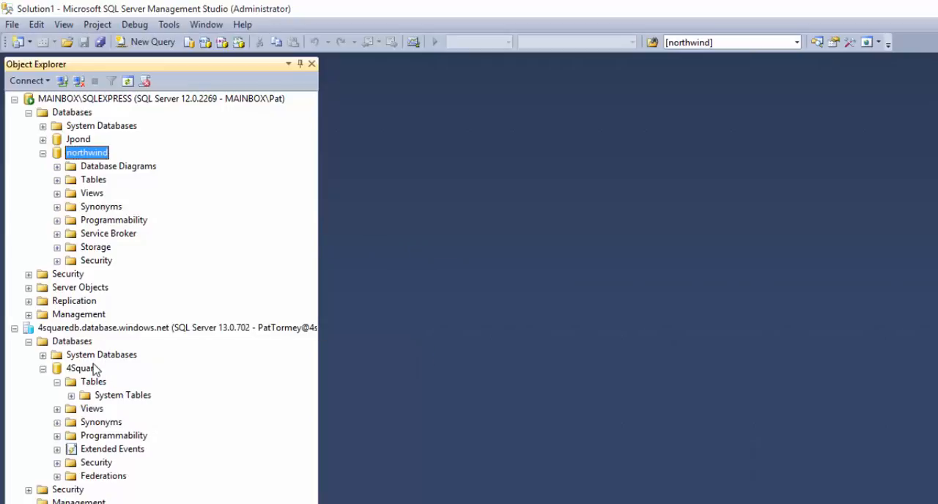
- Start exporting data from the local northwind database, with SQL Server Native Client 11.0 as the data source
right_click(88, 157)
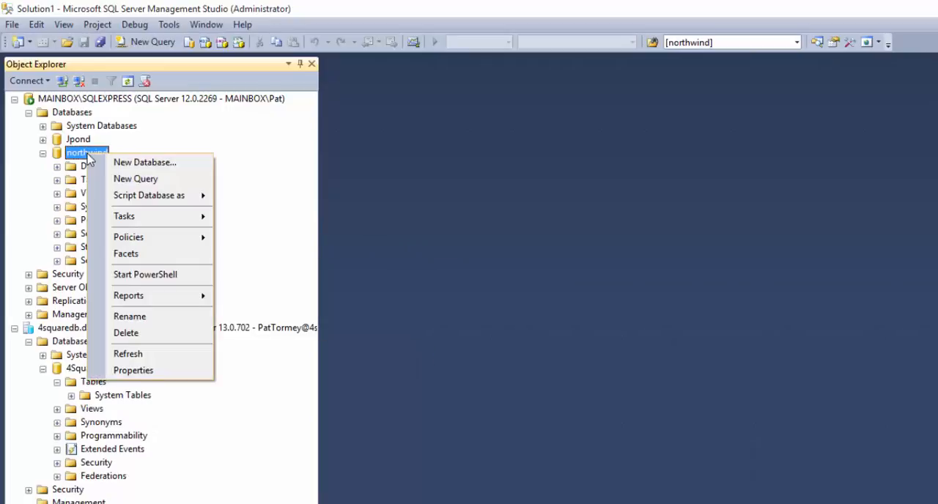
mouse_move(128, 222)
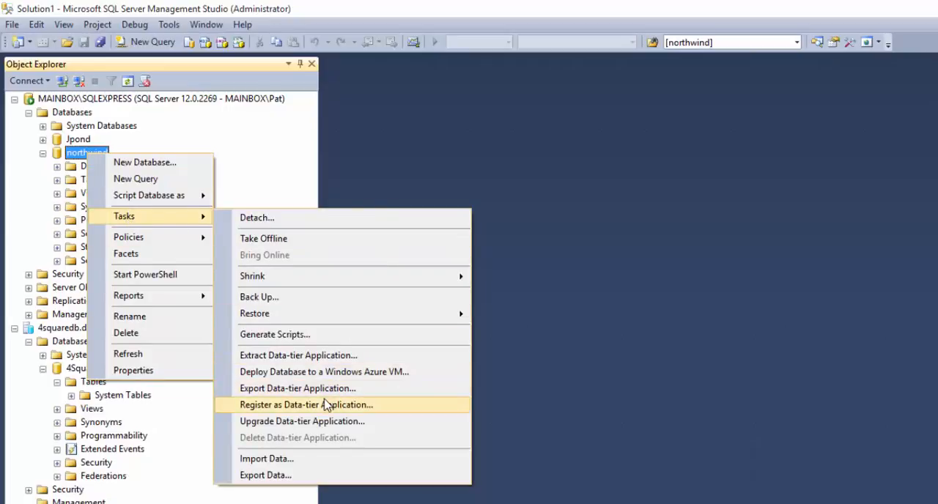
left_click(284, 476)
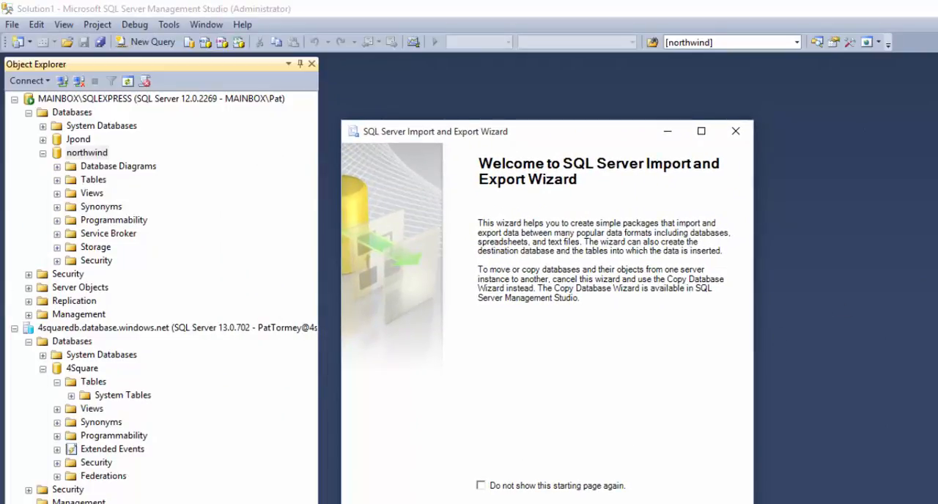
key("Return")
left_click(732, 204)
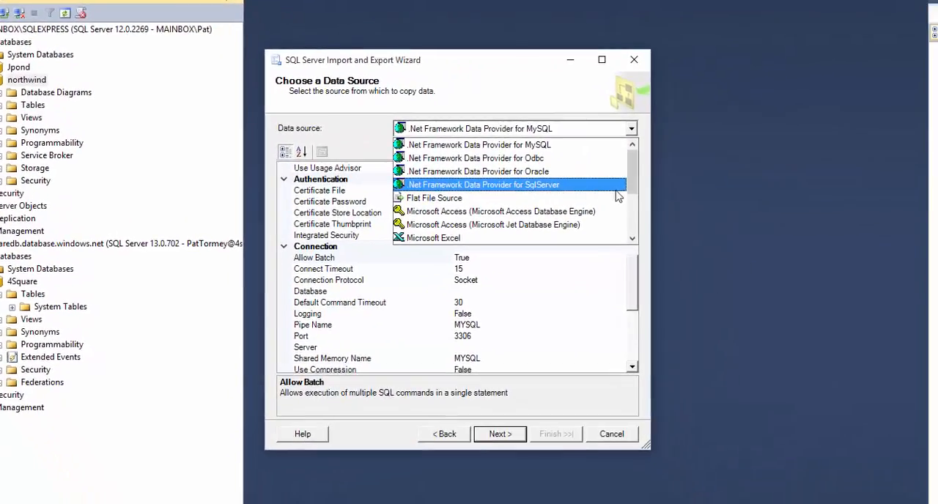
scroll(636, 186, "down", 2)
left_click(500, 434)
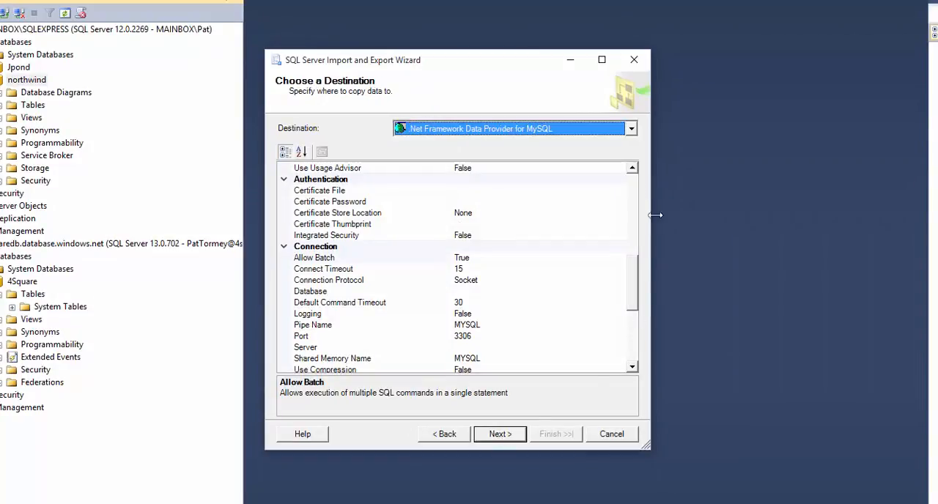
- Set the export destination to SQL Server Native Client 11.0 on the server 4squaredb.database.windows.net
left_click(631, 130)
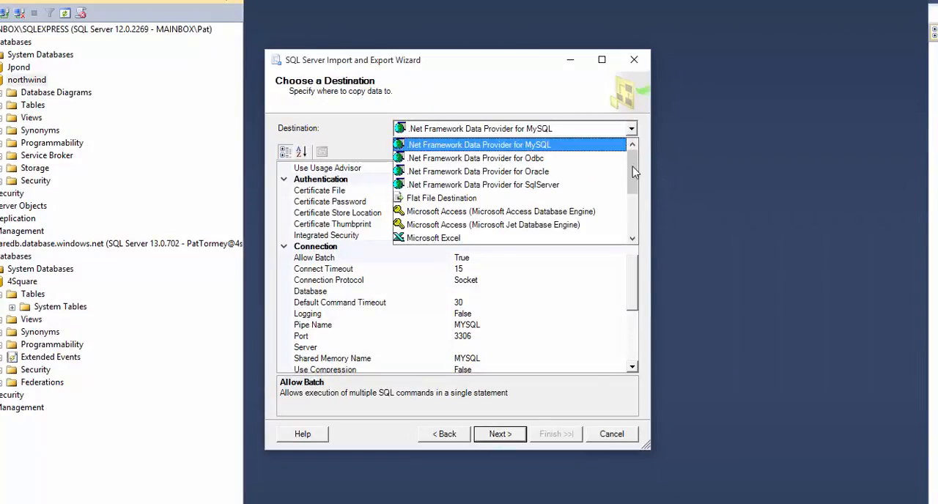
scroll(635, 192, "down", 2)
scroll(635, 192, "down", 2)
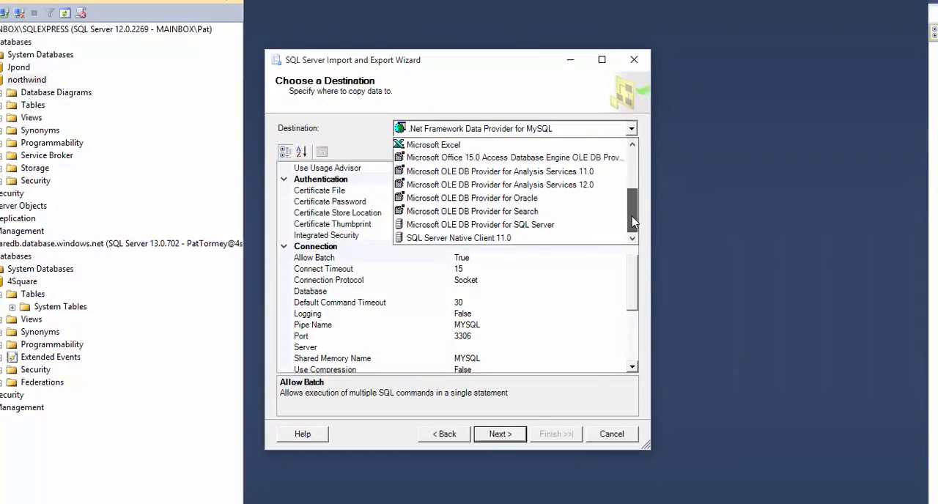
left_click(500, 241)
left_click(421, 151)
type("4squaredb.database.windows.net")
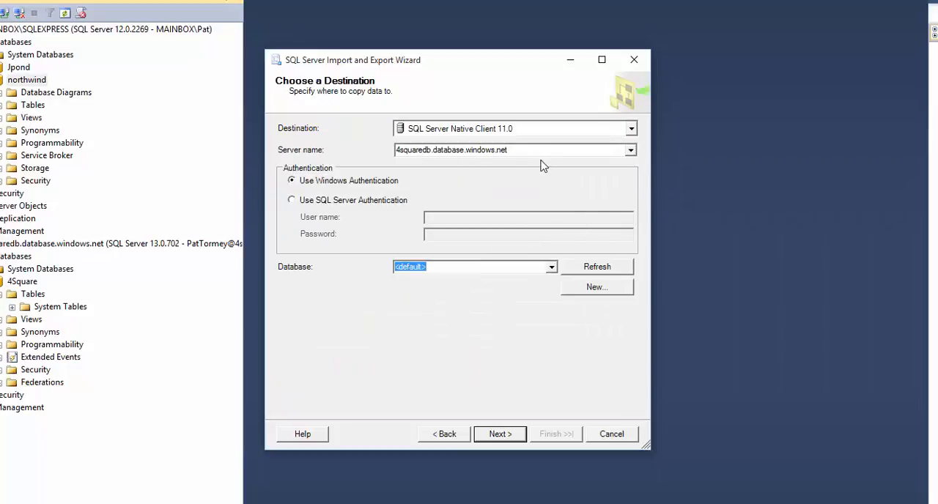
- Use SQL Server Authentication with the server admin login and its password, and choose 4Square as the destination database
left_click(380, 201)
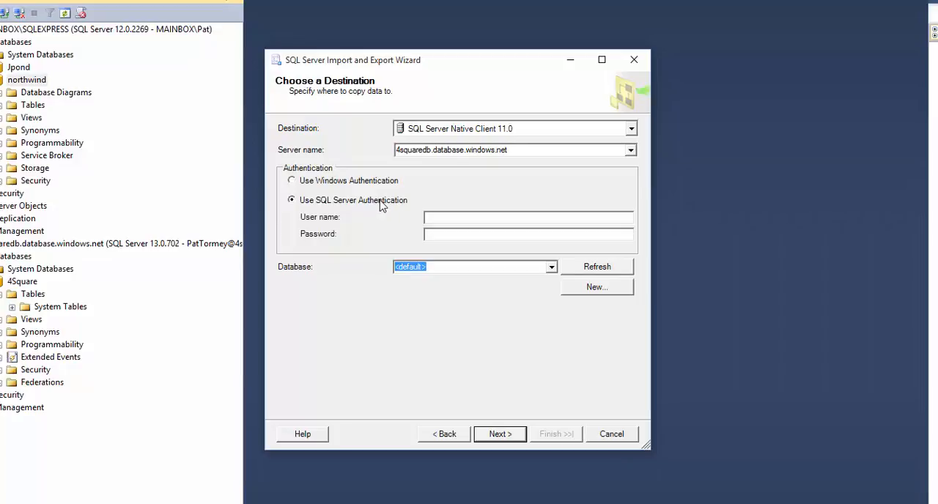
left_click(442, 221)
key("ctrl+v")
type("****")
left_click(552, 266)
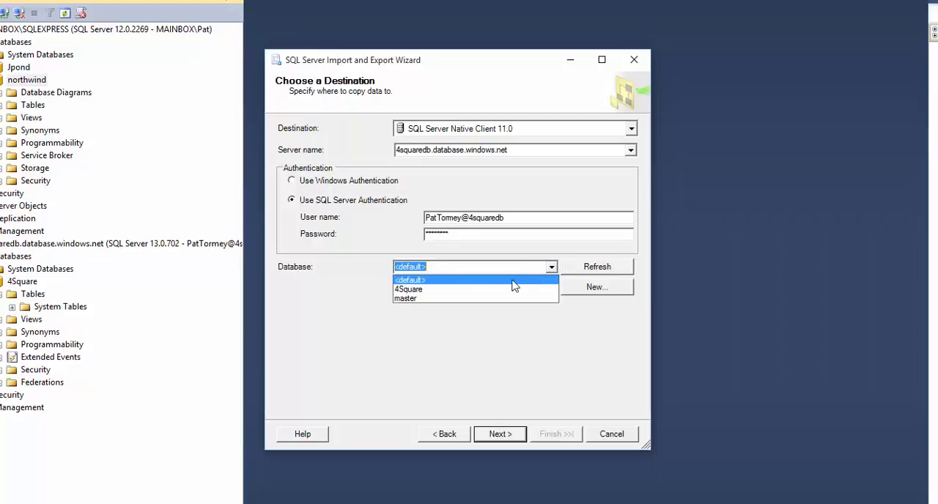
left_click(432, 289)
left_click(504, 435)
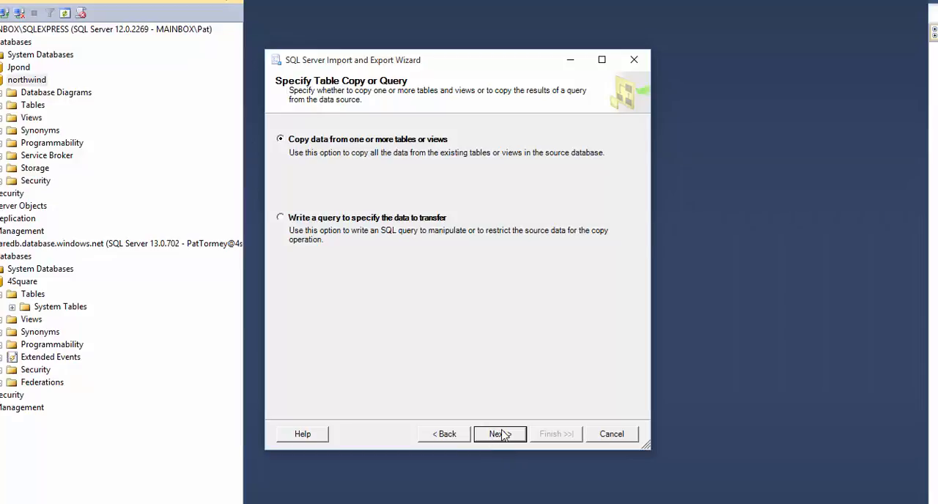
- Export the data of all northwind tables and views to 4Square and close the finished wizard
left_click(500, 434)
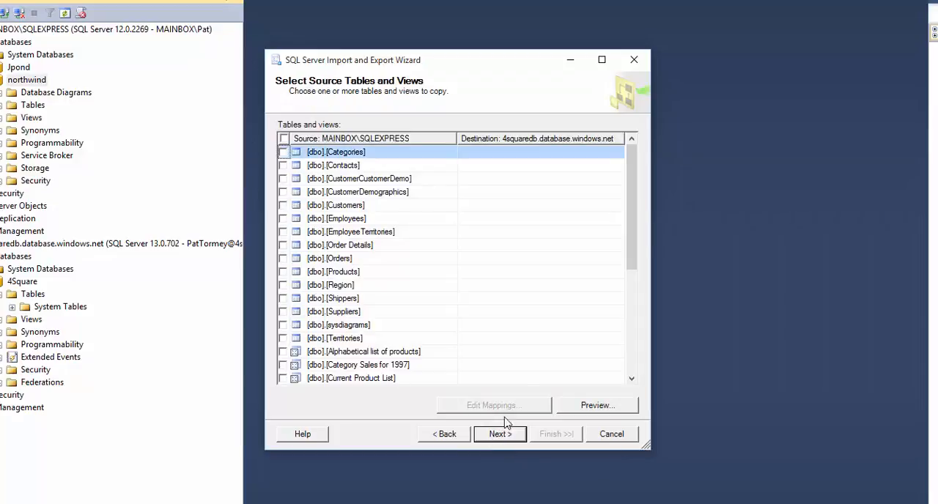
left_click(283, 139)
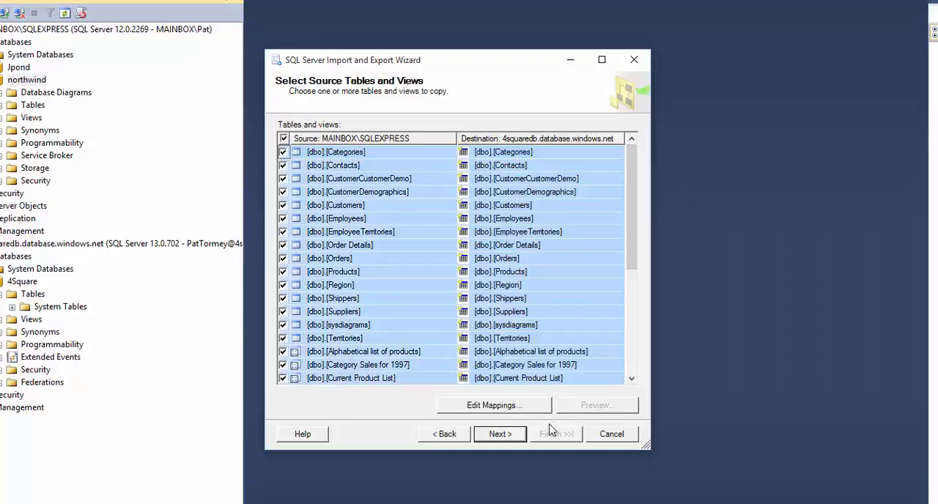
left_click(500, 435)
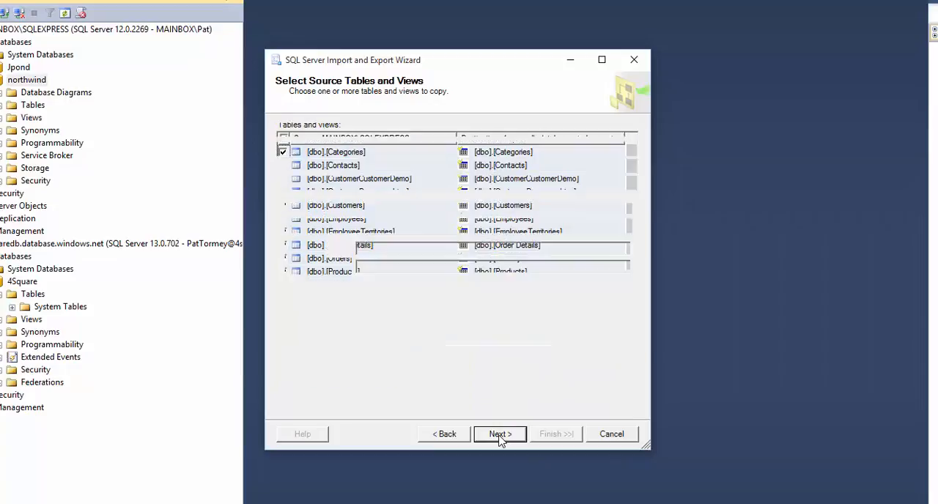
left_click(500, 436)
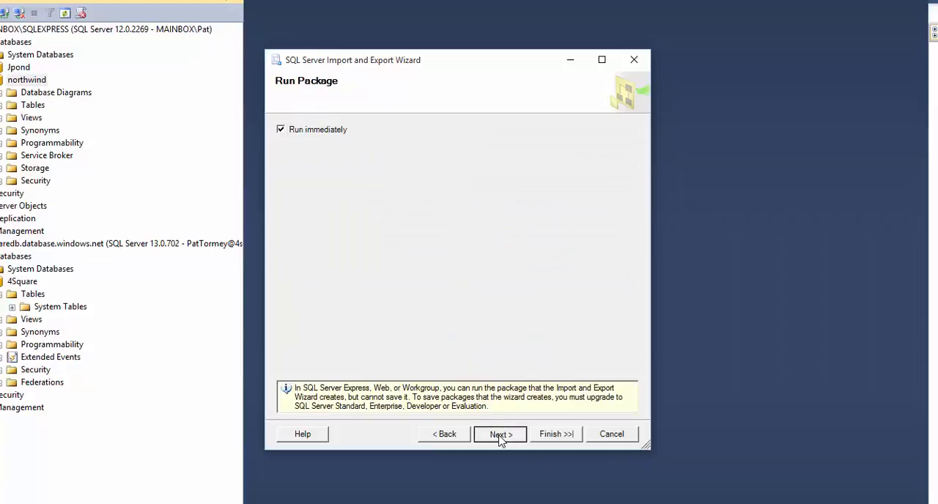
left_click(557, 435)
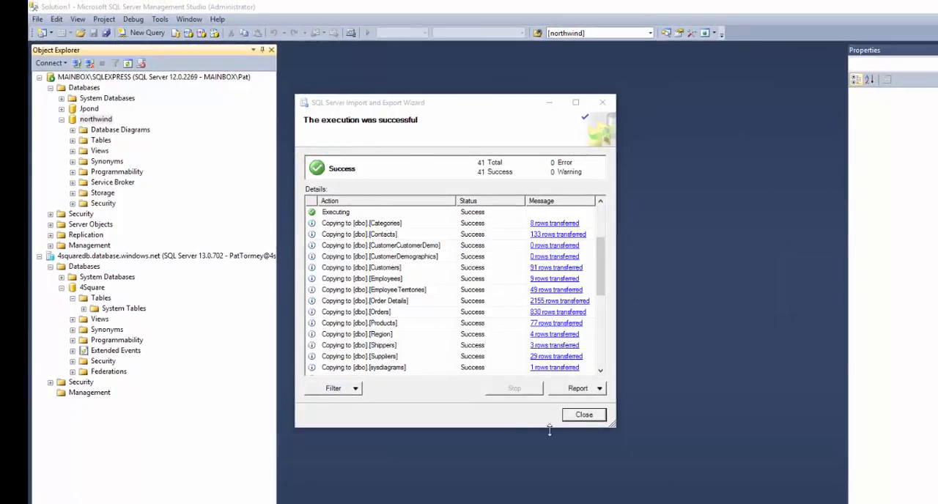
left_click(583, 416)
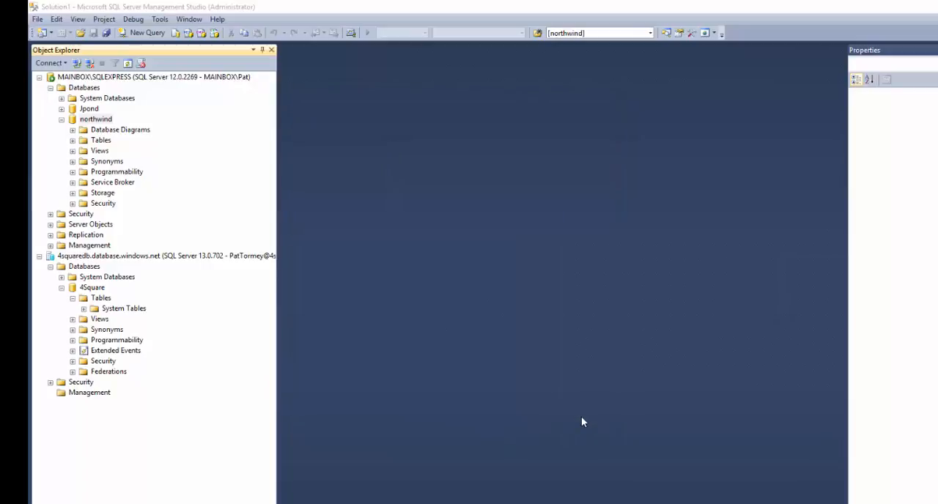
- Refresh the Azure server and examine 4Square's tables and the commands offered for dbo.Contacts, collapsing the server again
right_click(99, 257)
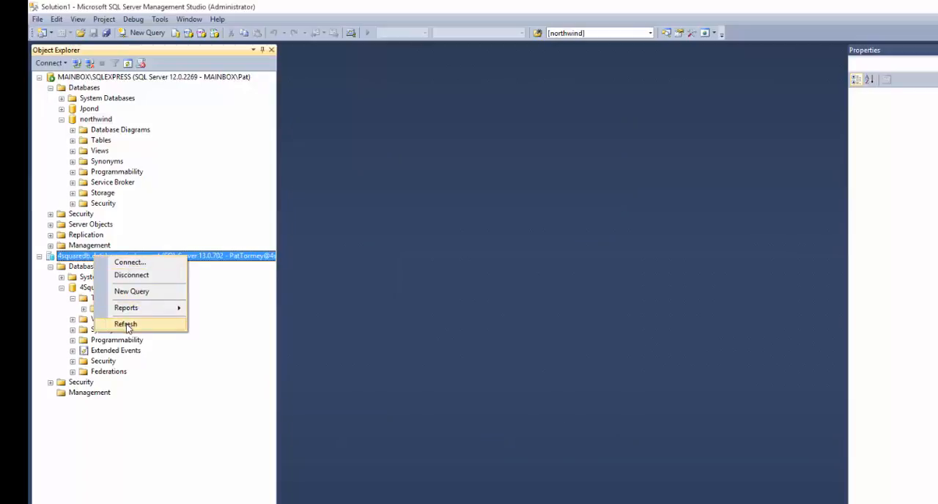
left_click(126, 324)
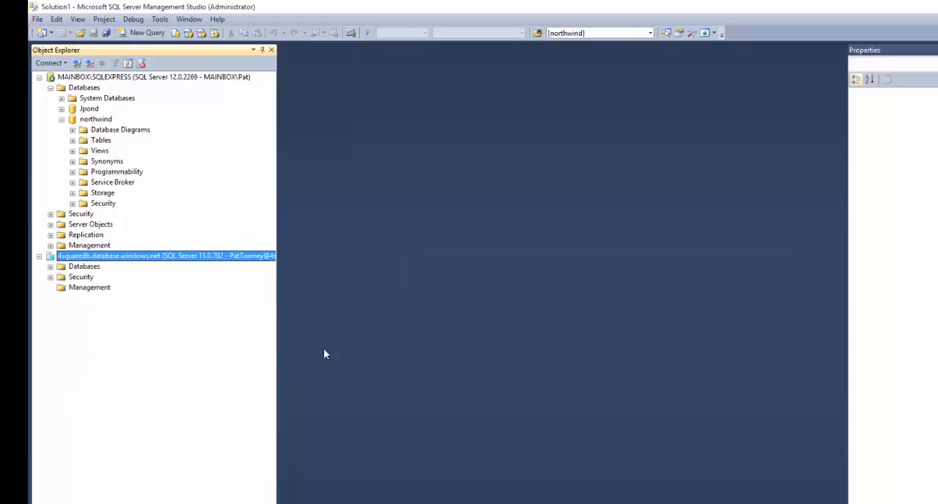
left_click(50, 266)
left_click(61, 288)
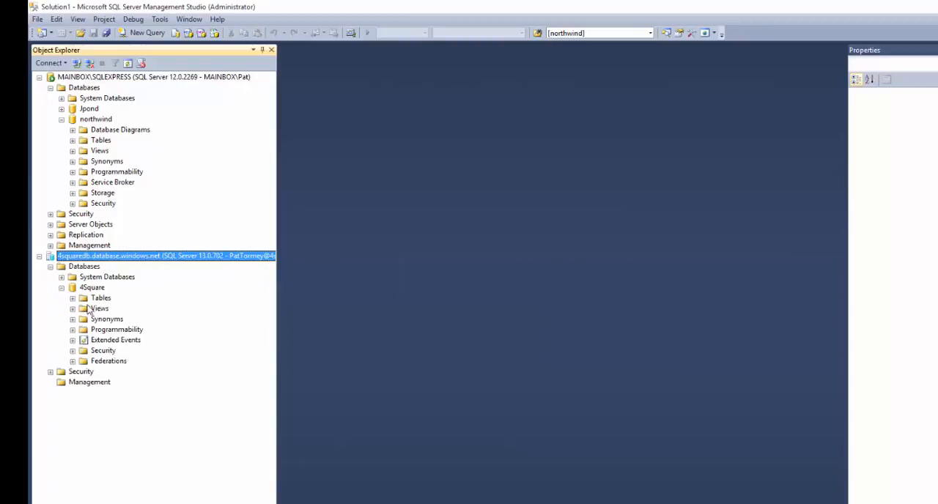
left_click(73, 298)
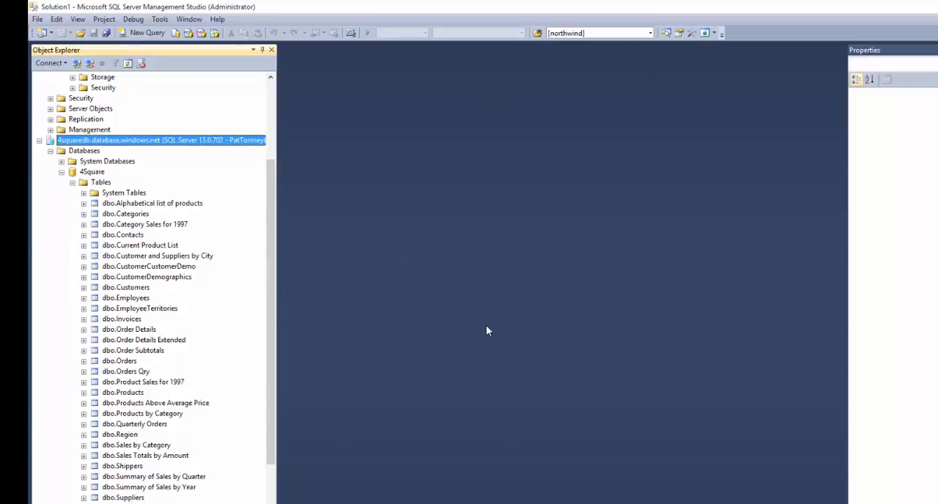
right_click(123, 236)
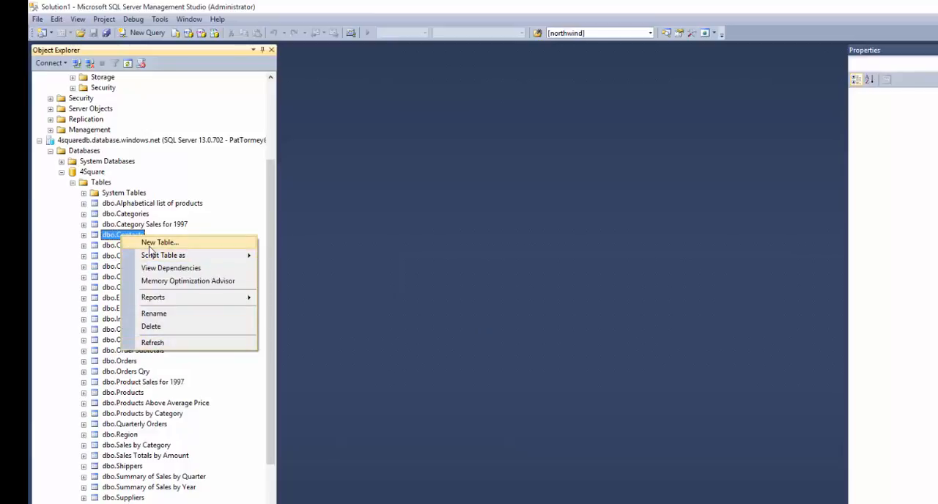
left_click(39, 142)
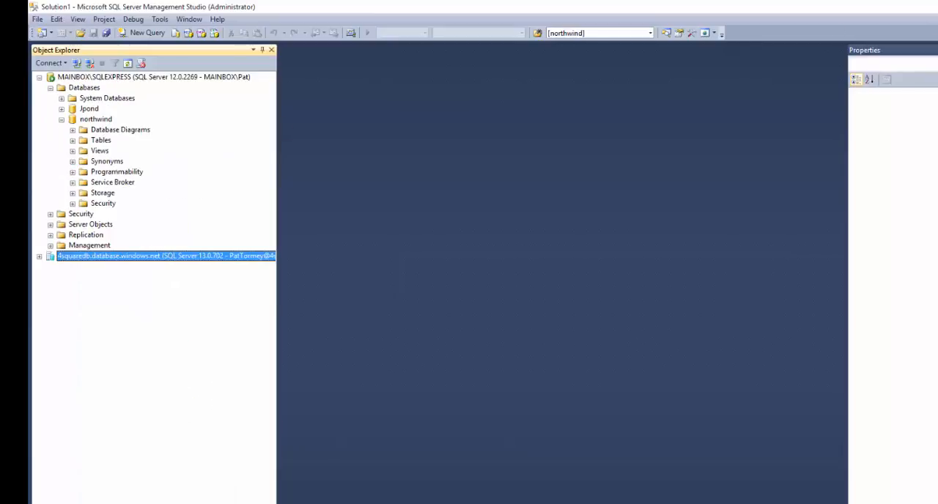
- Switch to Visual Studio and start adding a SQL Server connection to the server 4squaredb.database.windows.net
key("alt+Tab")
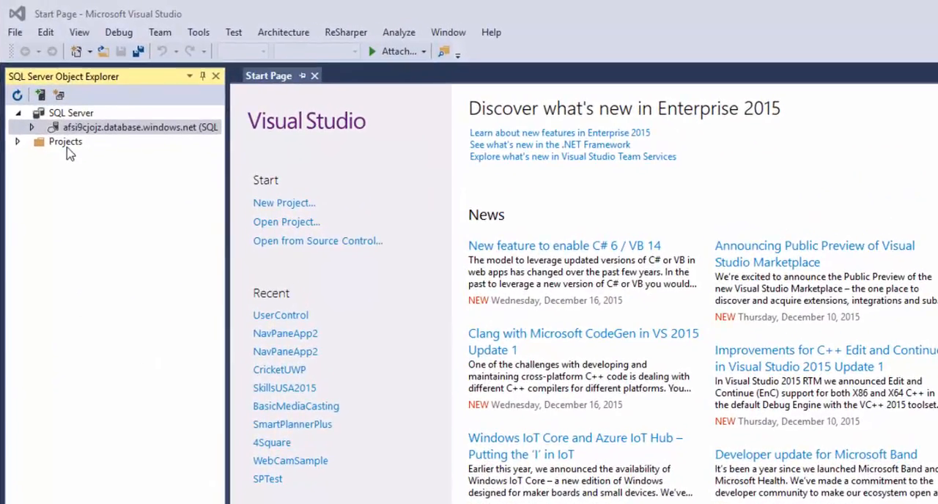
left_click(42, 96)
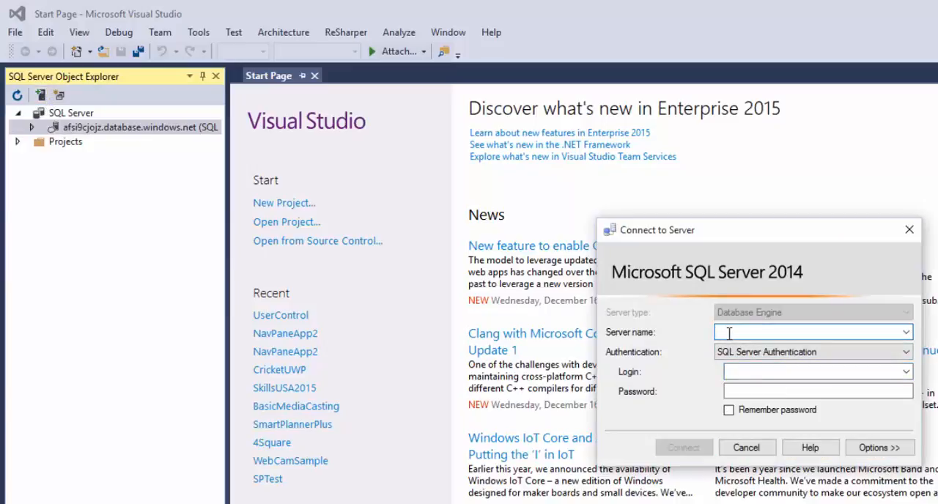
type("4squaredb.database.windows.net")
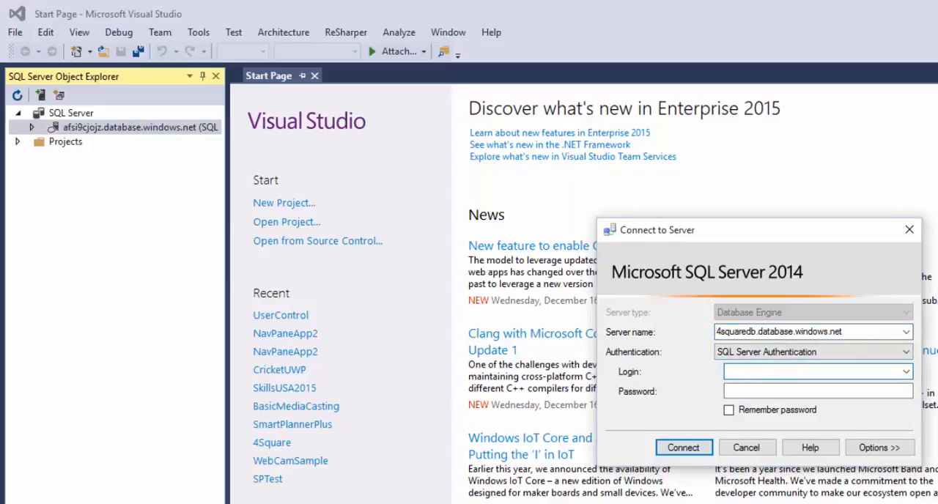
- Connect with SQL Server Authentication using the server admin login and its password, and have the password remembered
key("alt+Tab")
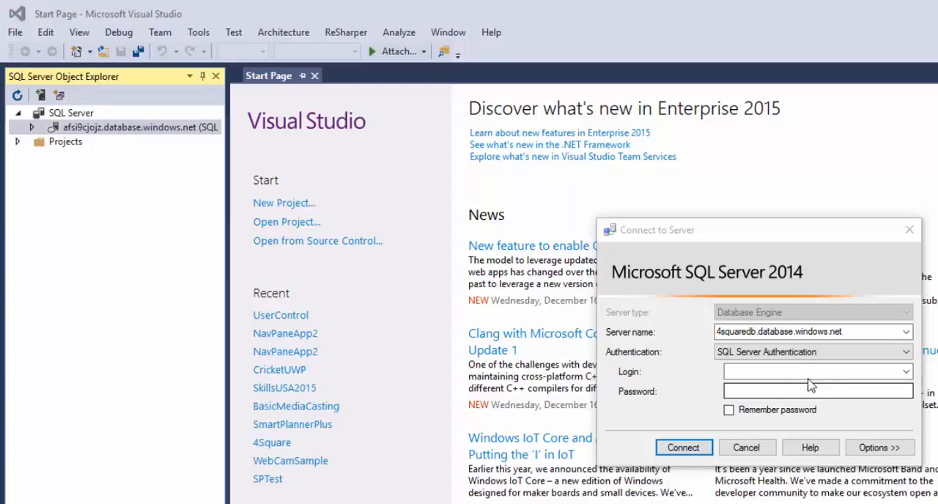
left_click(774, 371)
key("ctrl+v")
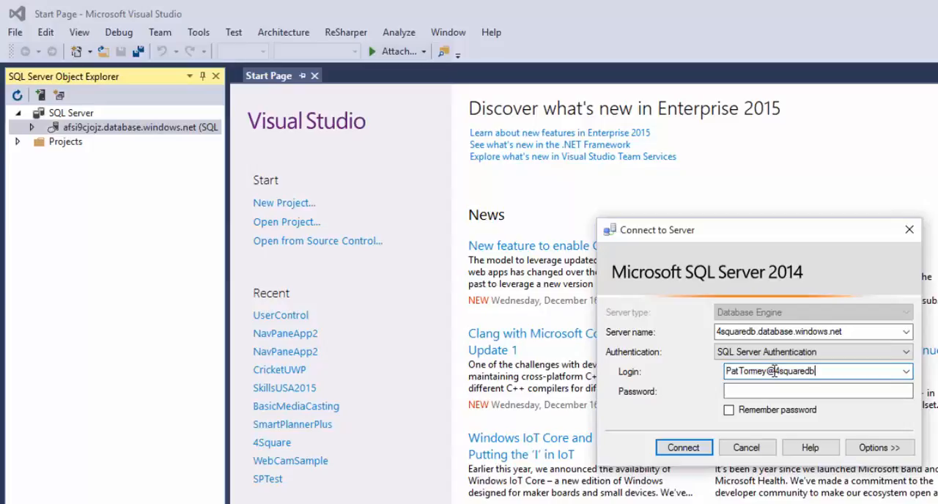
left_click(745, 393)
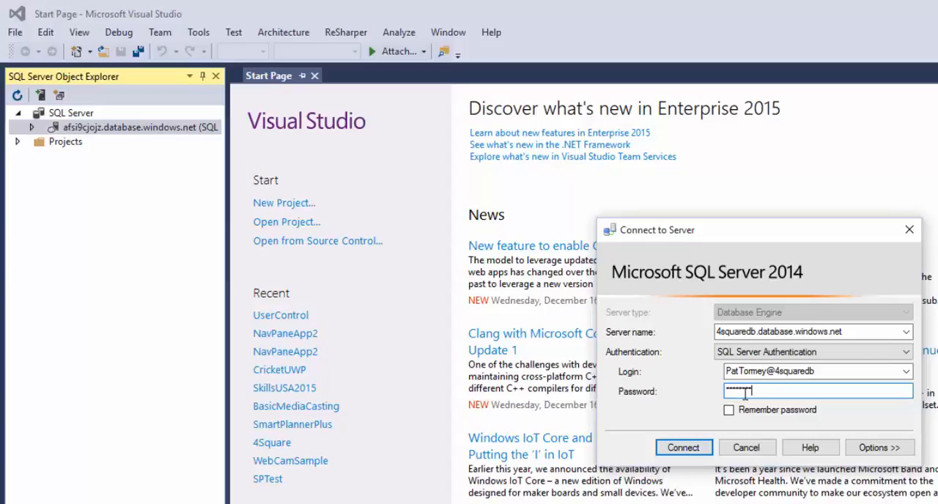
left_click(729, 410)
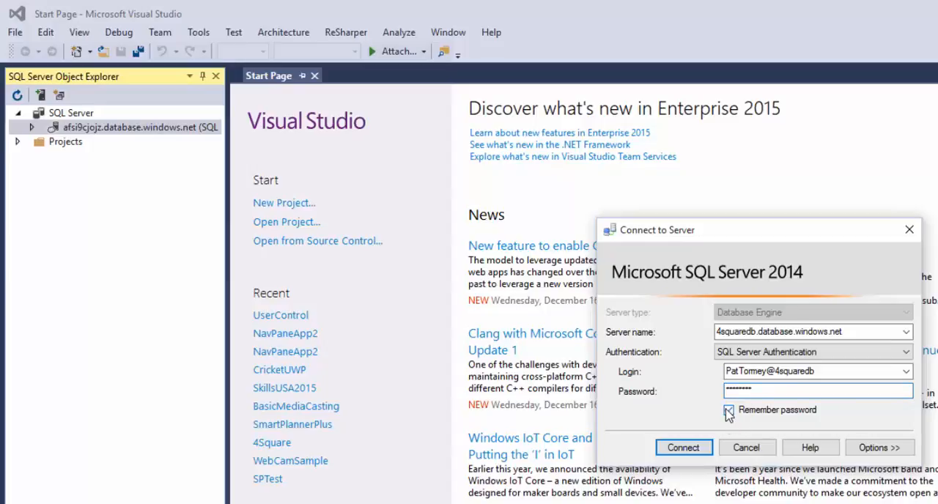
left_click(683, 448)
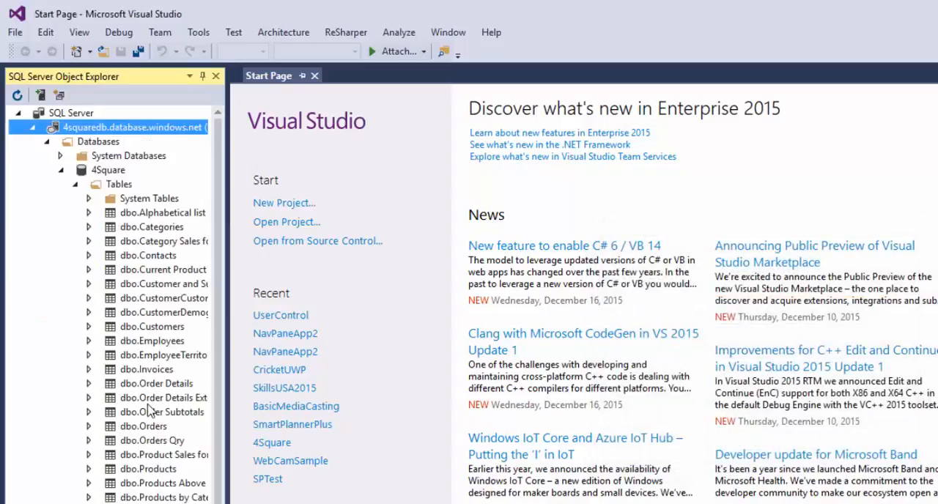
- Widen the SQL Server Object Explorer and view the data of 4Square's dbo.Contacts table
left_click_drag(226, 356, 370, 357)
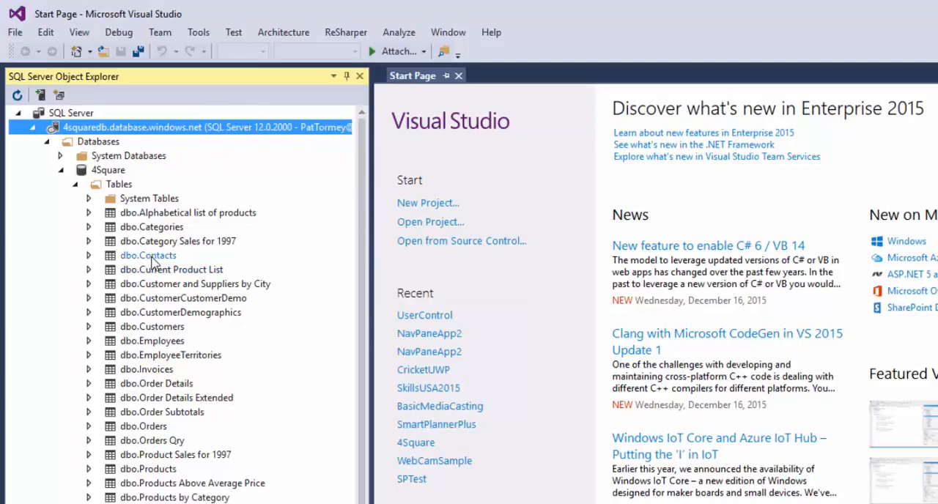
left_click(152, 258)
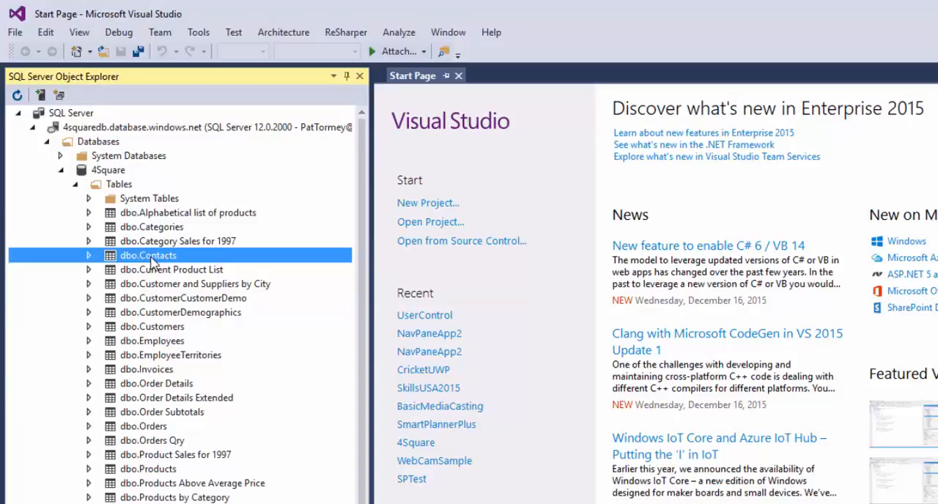
right_click(151, 260)
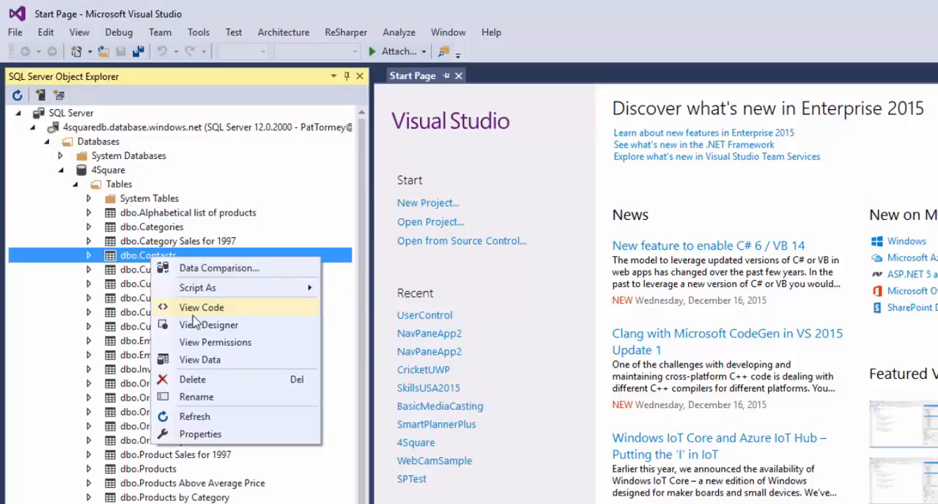
left_click(210, 360)
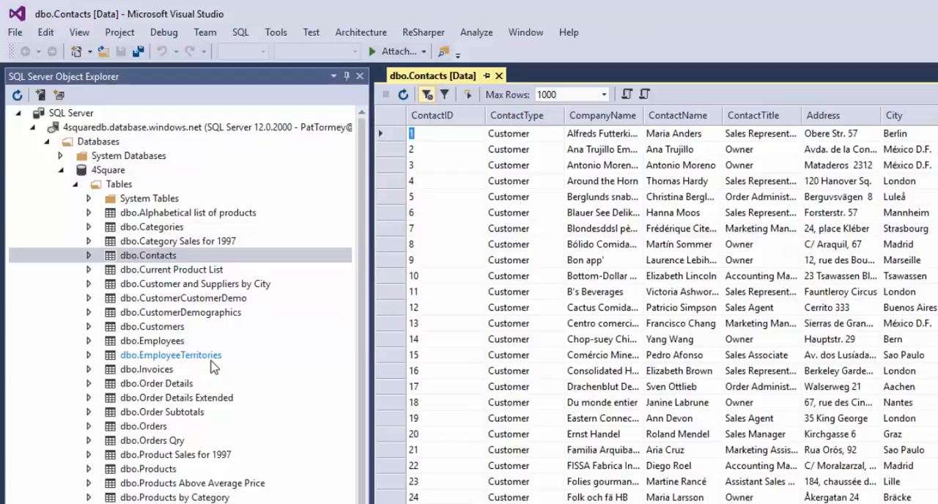
- Examine the table design of dbo.Contacts, and close both its design and data views
right_click(151, 260)
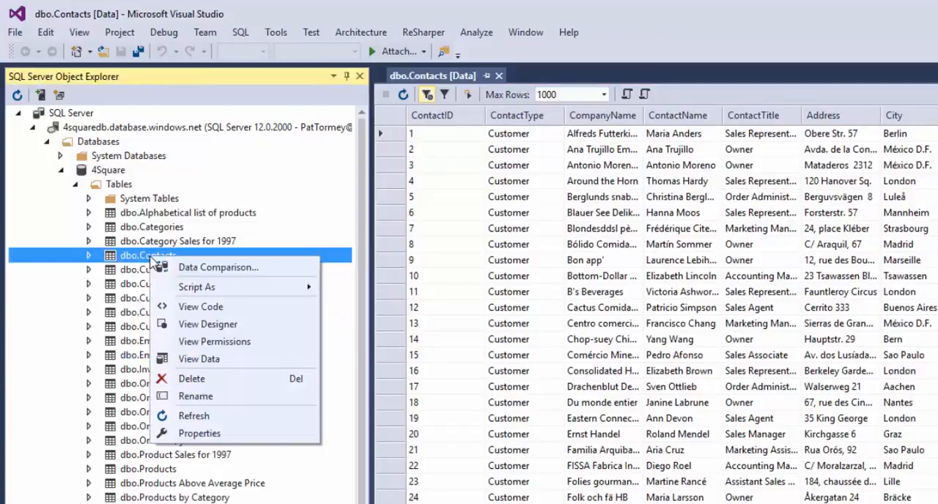
left_click(203, 329)
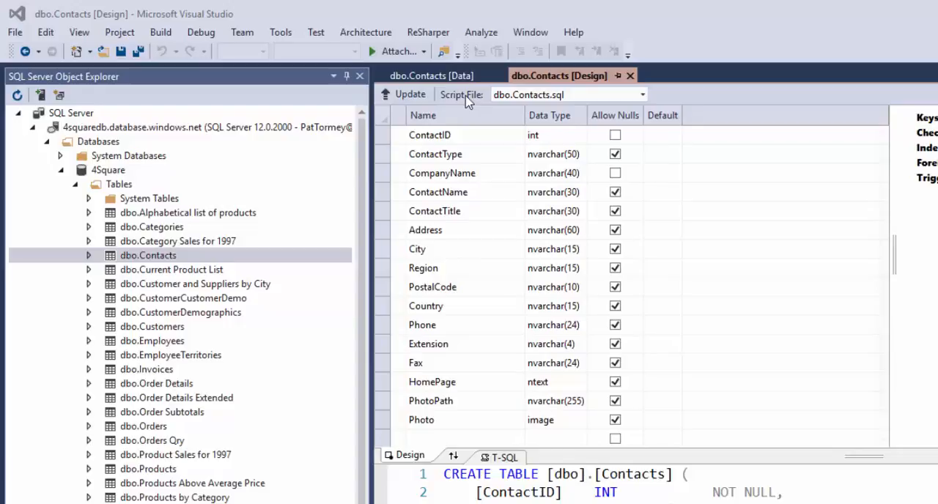
left_click(630, 76)
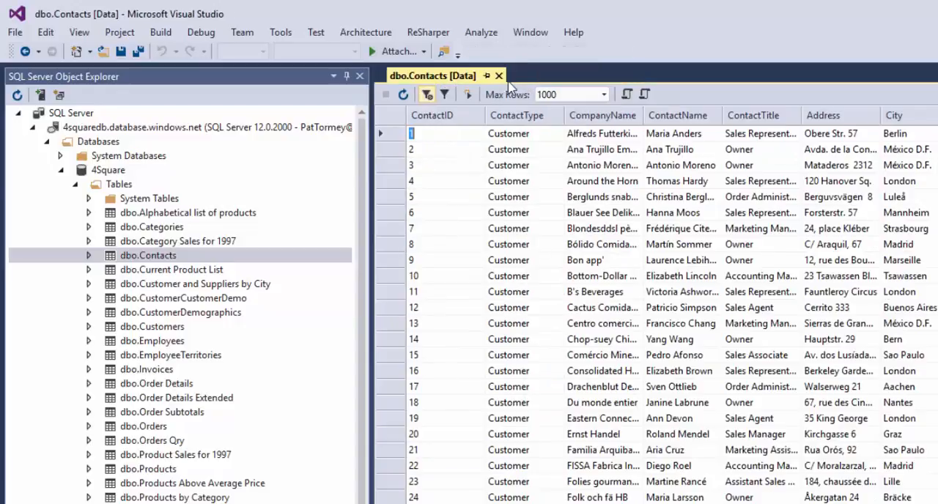
left_click(499, 76)
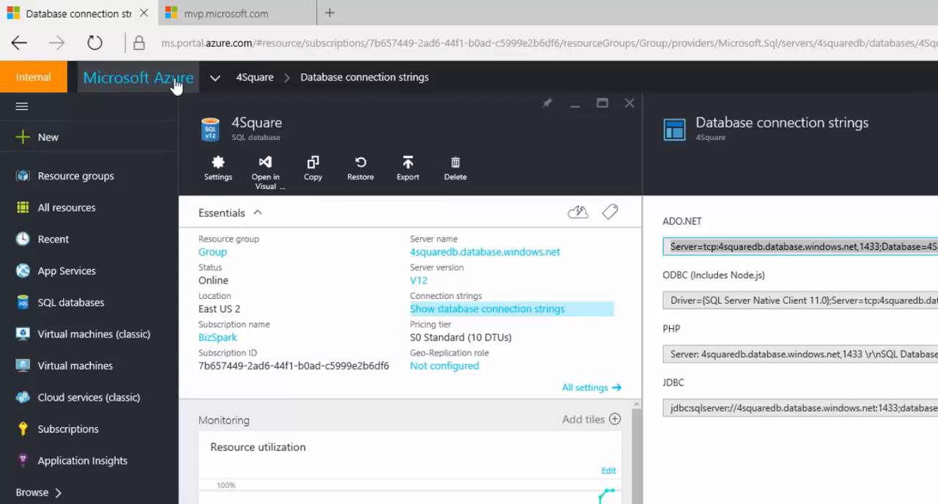